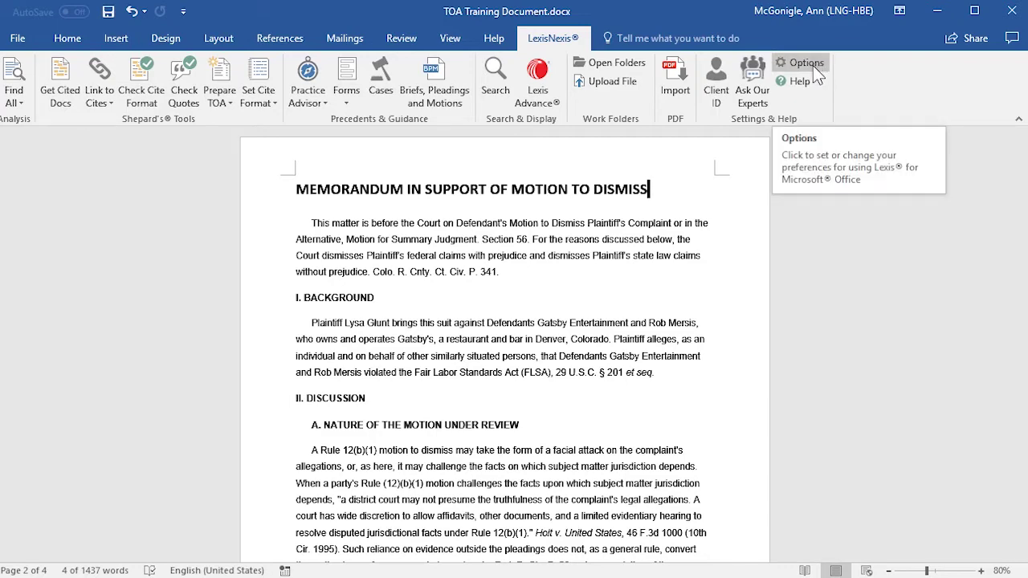
Step: Open the LexisNexis Options dialog from the Settings & Help group on the LexisNexis tab
left_click(813, 65)
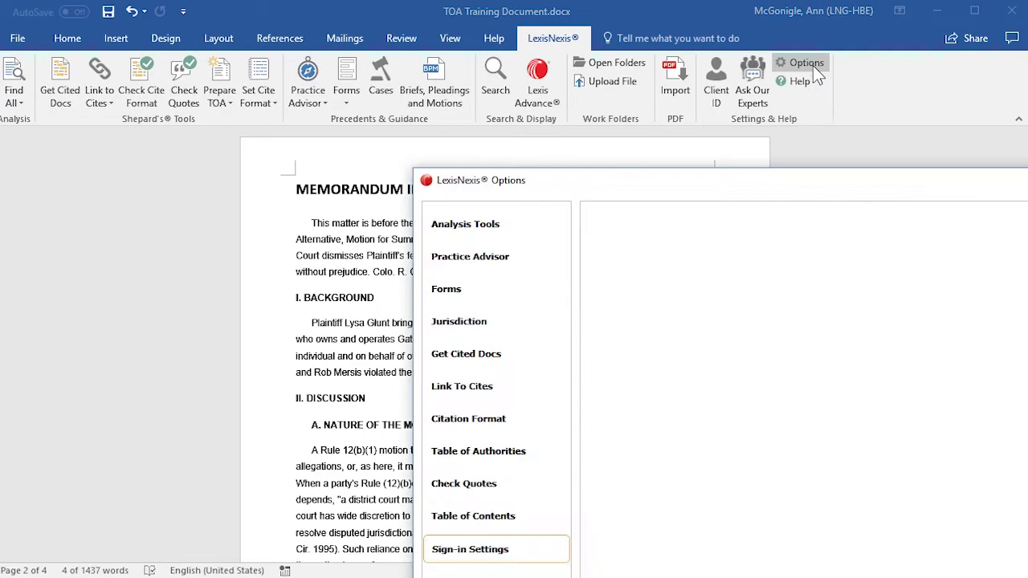
Step: Centre the Options dialog and keep The Bluebook as the Citation Format
left_click_drag(794, 193, 561, 85)
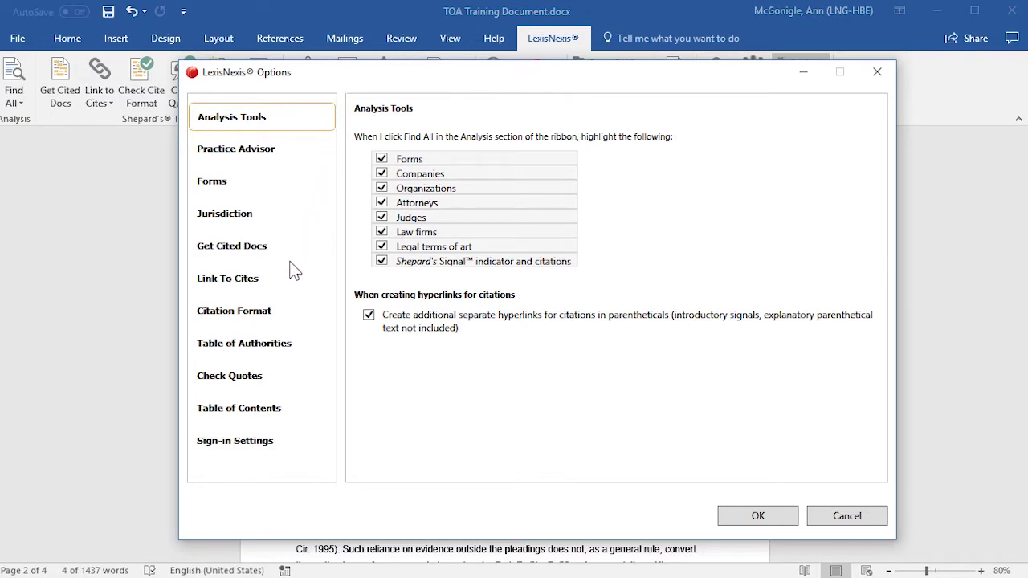
left_click(257, 317)
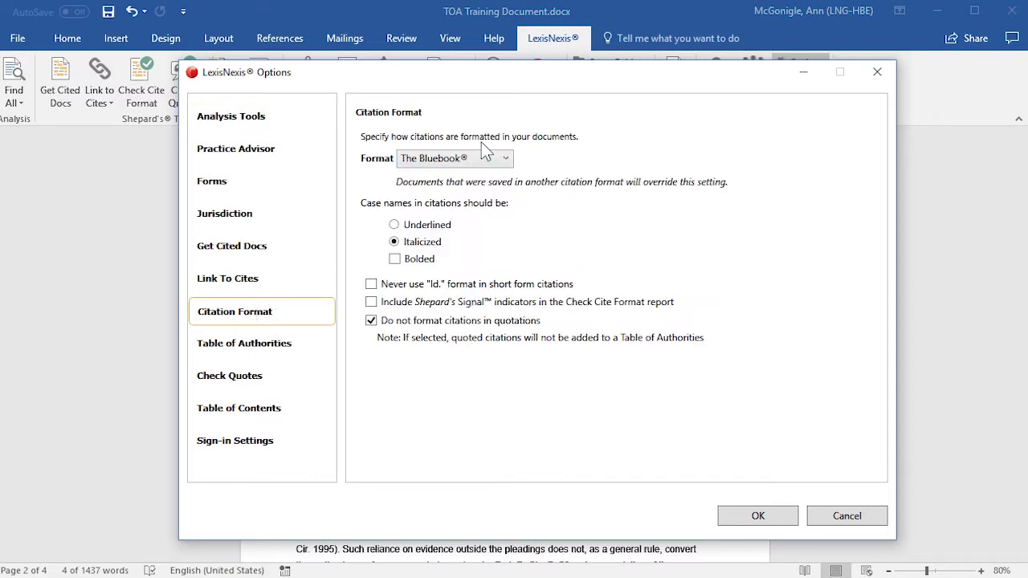
left_click(506, 158)
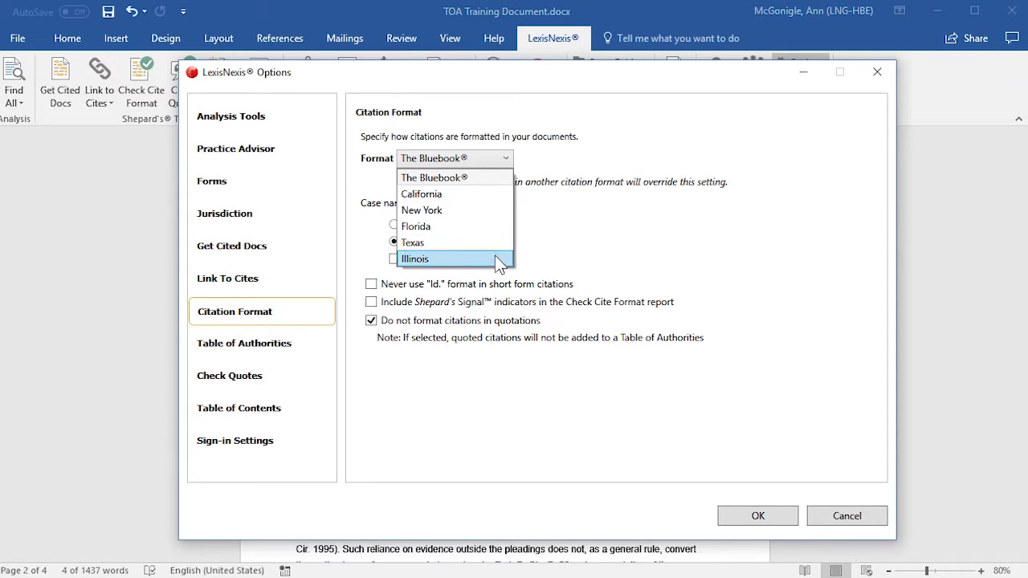
left_click(495, 178)
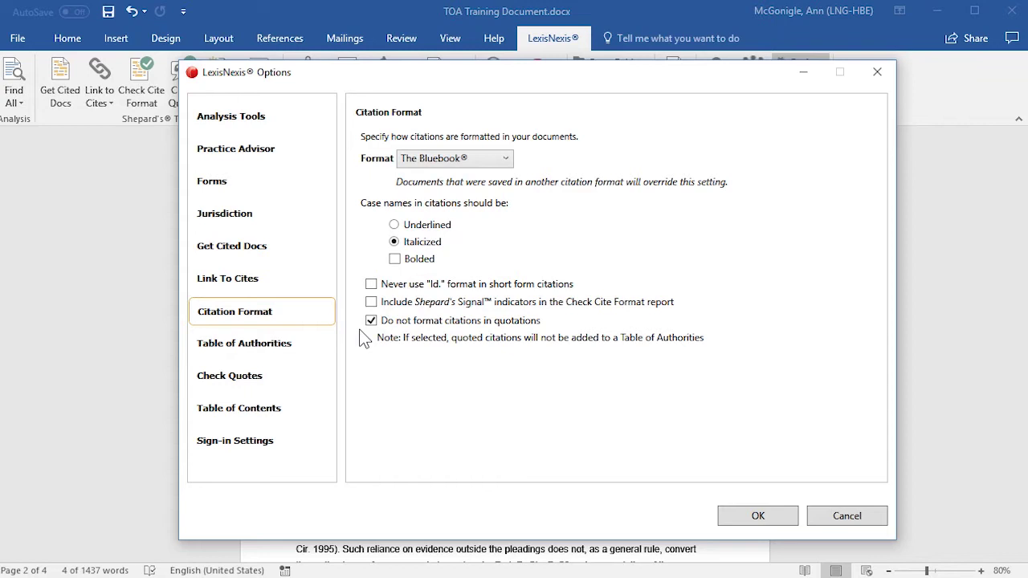
Step: Set Table of Authorities AutoCorrect to Do Not AutoCorrect and expand the Federal courts headings
left_click(279, 347)
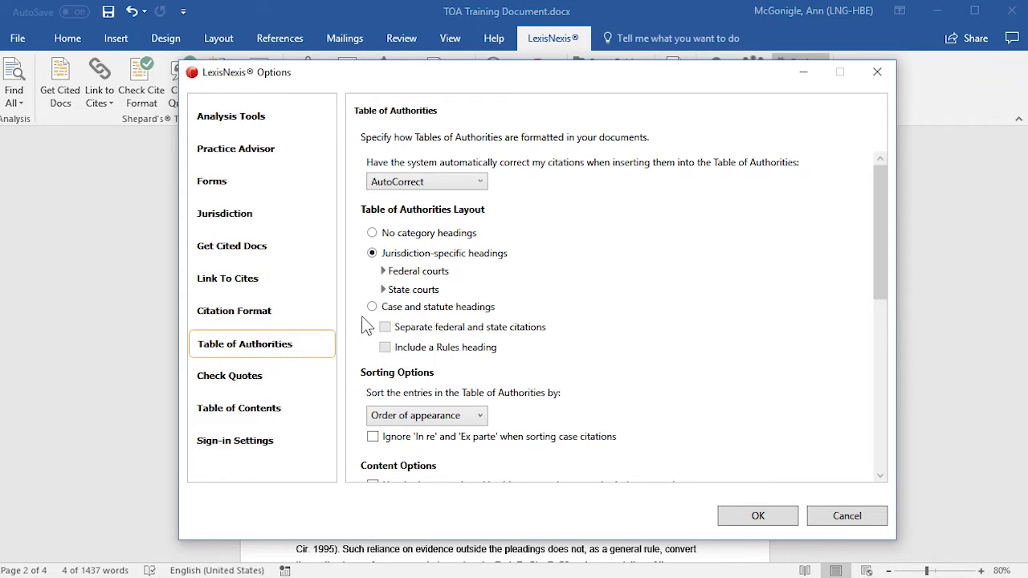
left_click(480, 182)
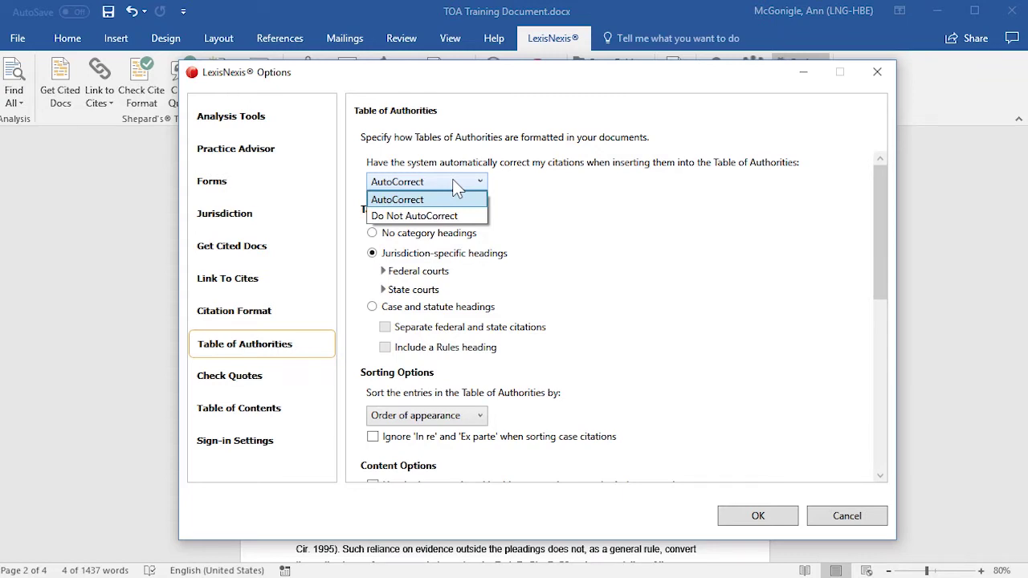
left_click(467, 217)
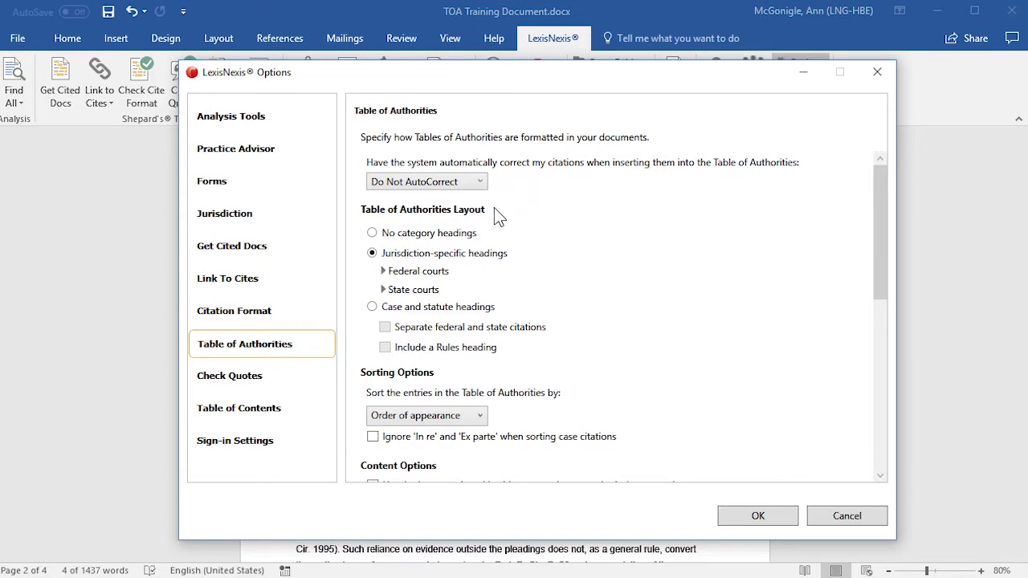
left_click(383, 272)
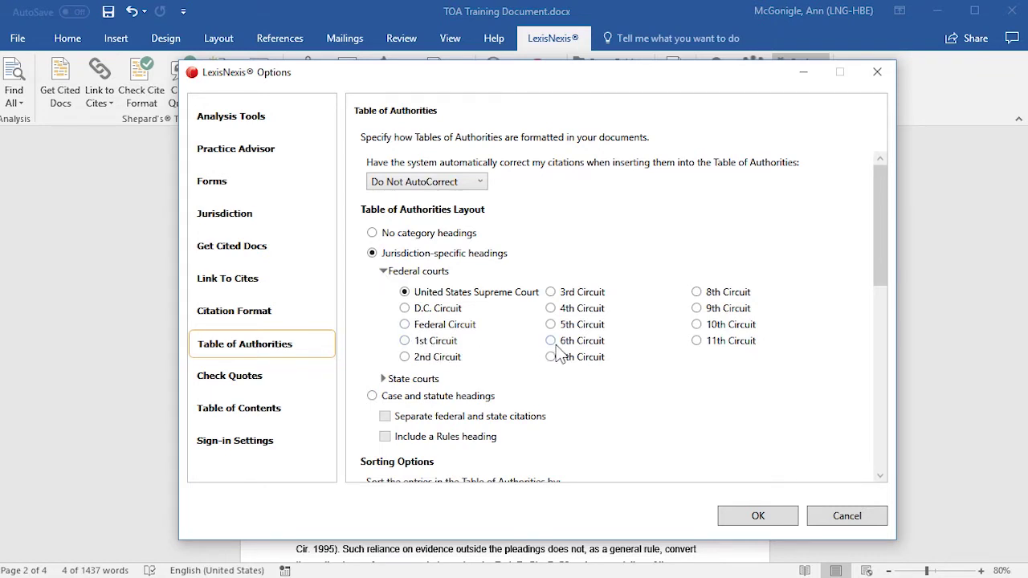
Step: Collapse the Federal and State court lists and select the Case and statute headings layout
left_click(383, 379)
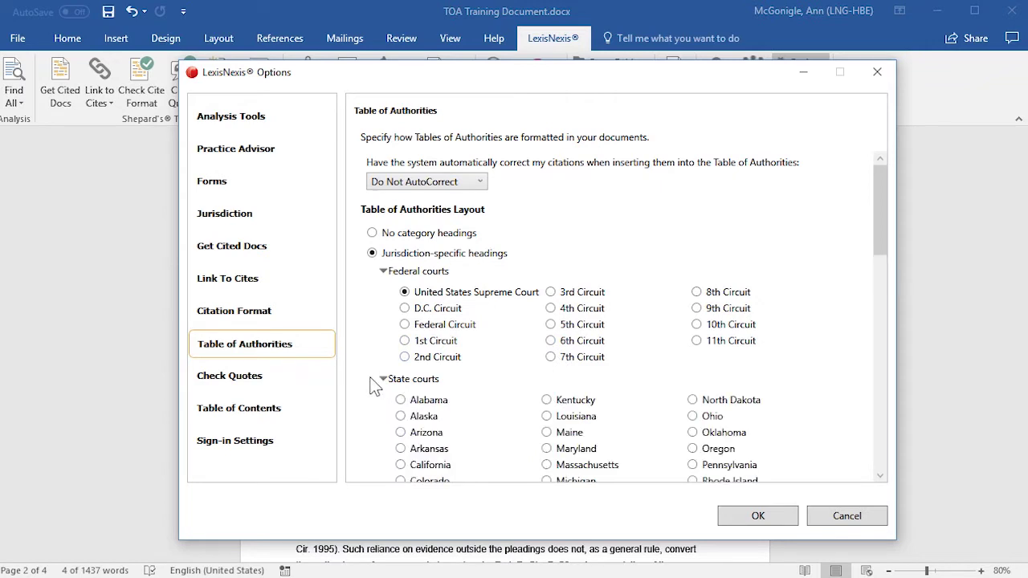
left_click(383, 379)
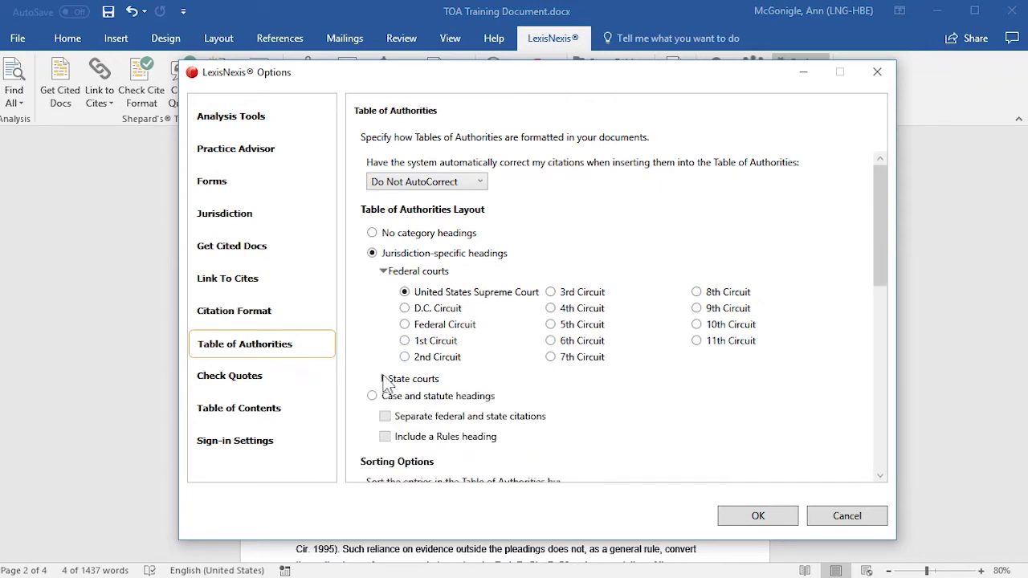
left_click(382, 271)
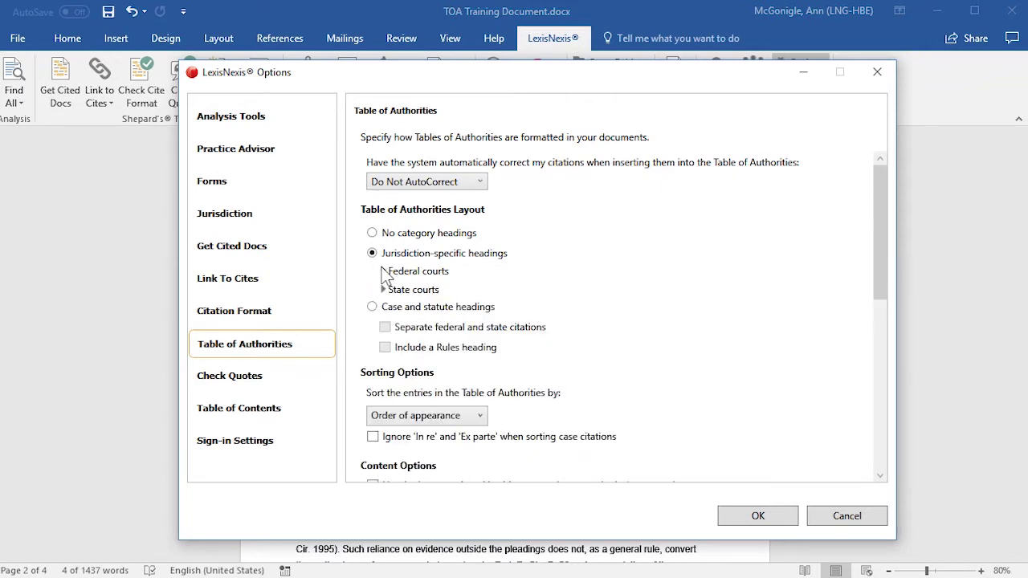
left_click(372, 307)
scroll(444, 364, "down", 2)
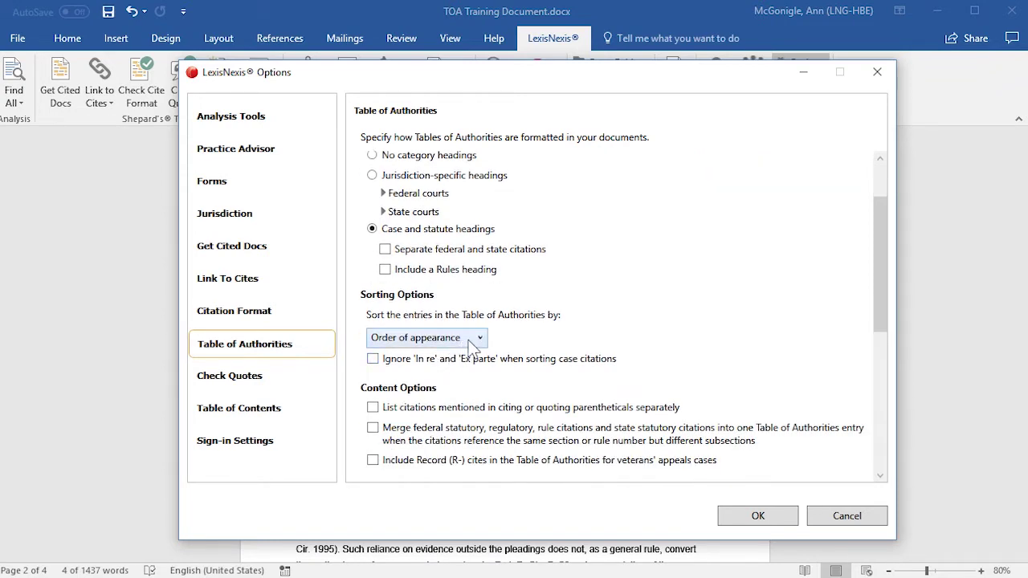
Step: Sort entries Alphabetic; enable separate parenthetical citations and merging citations differing by subsection
left_click(480, 340)
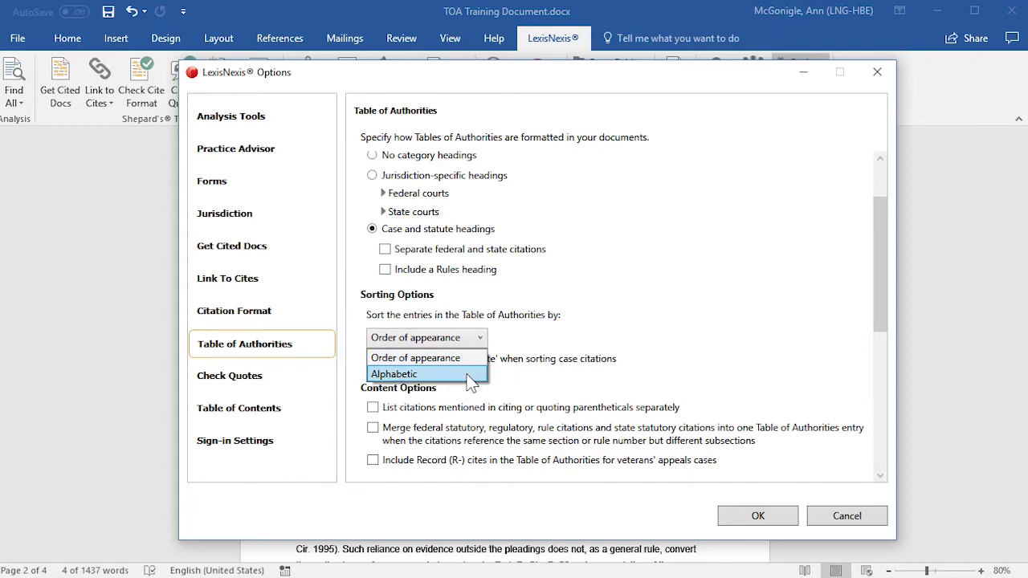
left_click(471, 374)
scroll(470, 373, "down", 4)
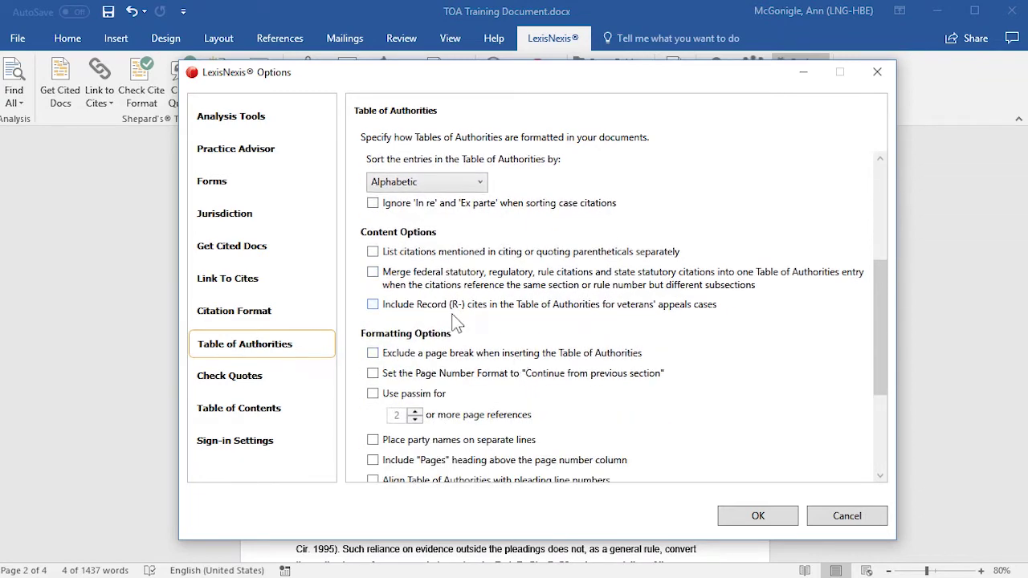
left_click(362, 251)
left_click(373, 274)
Step: Enable passim for 2 or more pages, party names on separate lines, and the 'Pages' heading
left_click(373, 395)
scroll(363, 438, "down", 1)
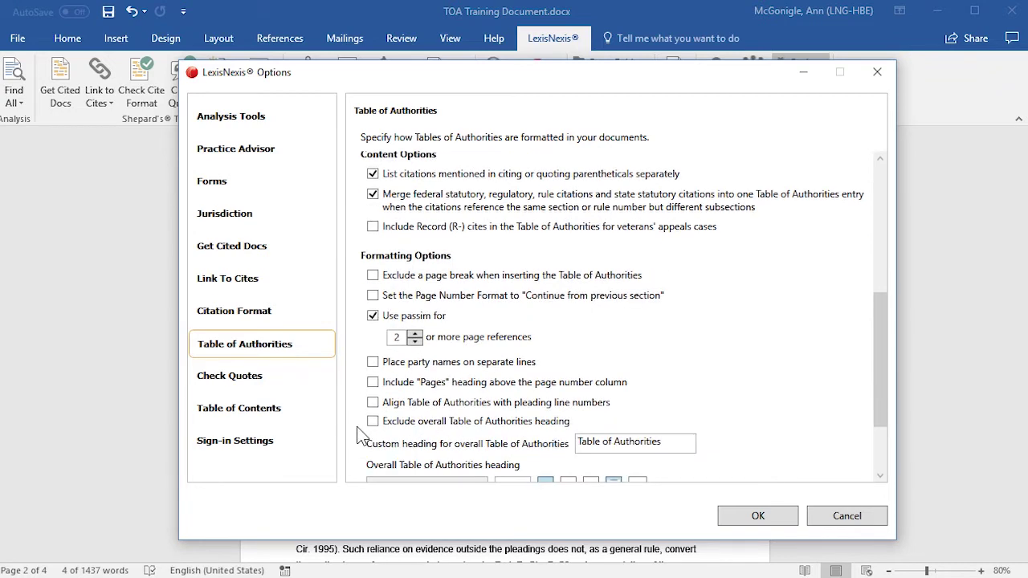
left_click(372, 363)
left_click(373, 383)
scroll(373, 409, "down", 3)
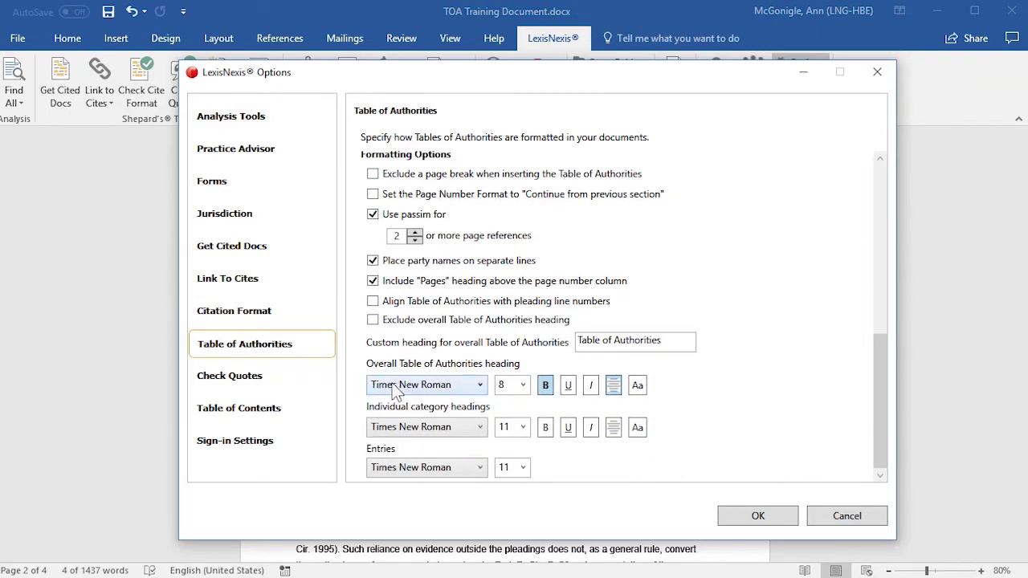
Step: Set the overall table heading to Times New Roman 12.5 point and apply the options
left_click(481, 387)
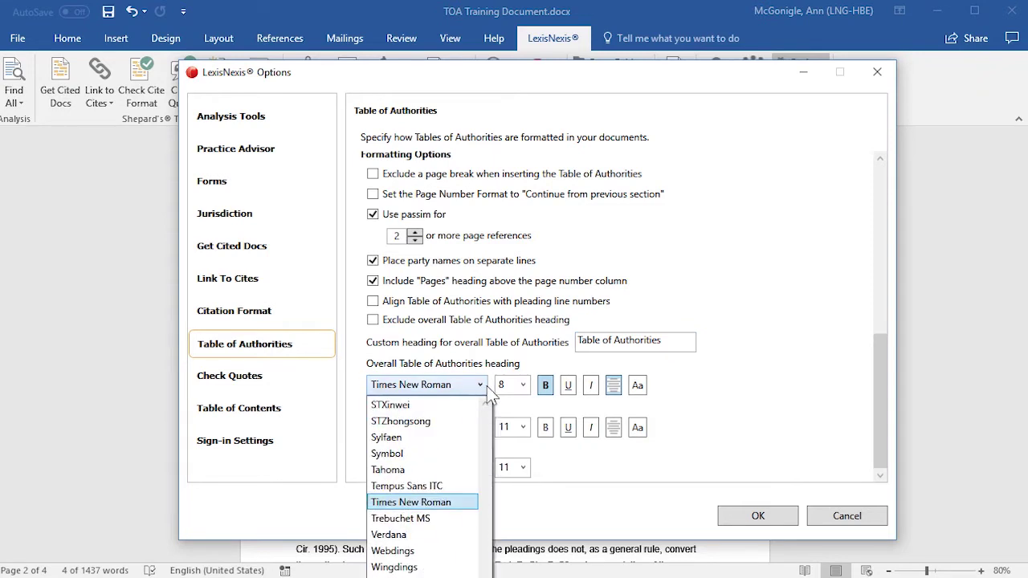
left_click(522, 387)
left_click(522, 386)
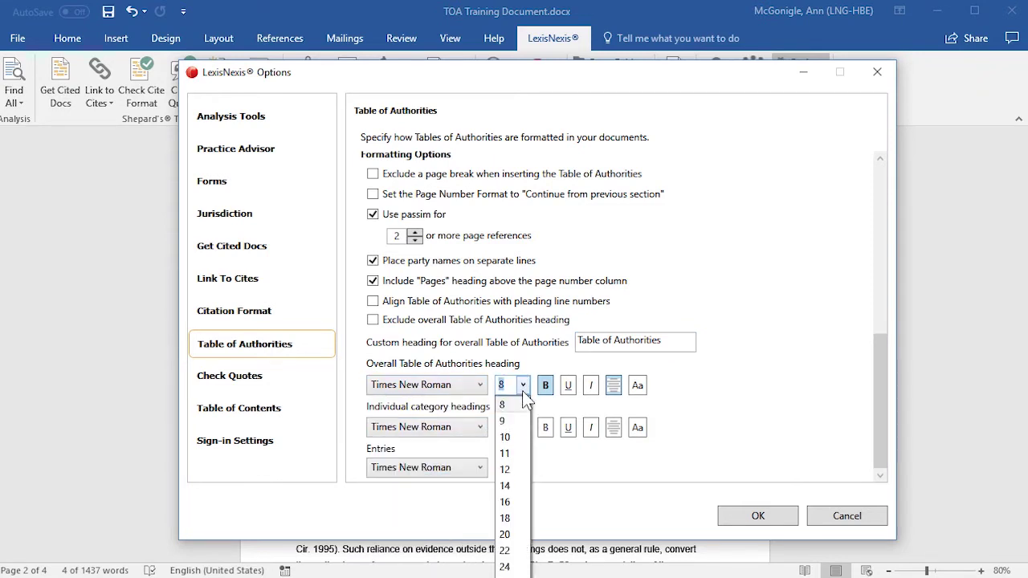
left_click(515, 472)
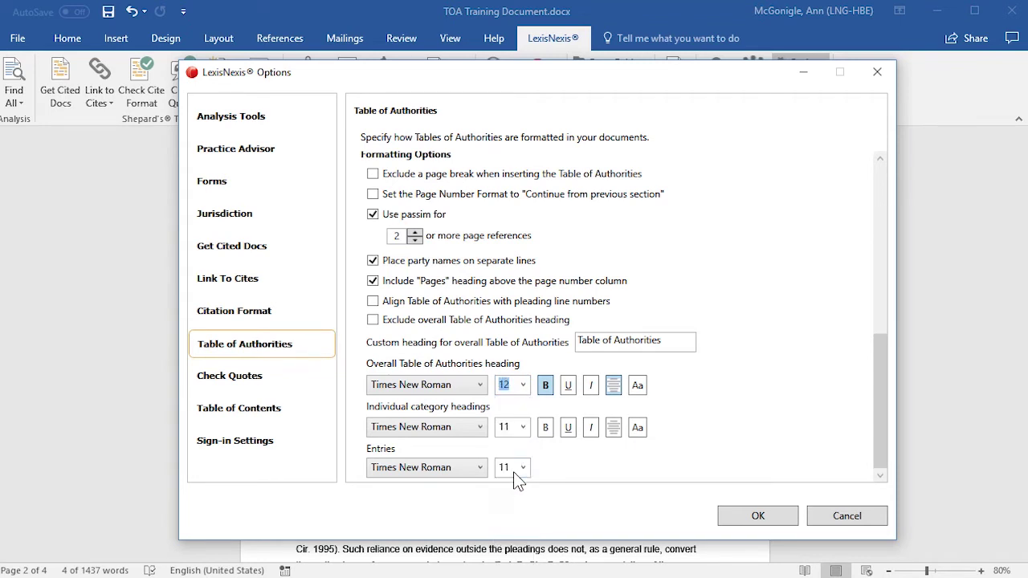
left_click(510, 385)
type(".5")
left_click(733, 518)
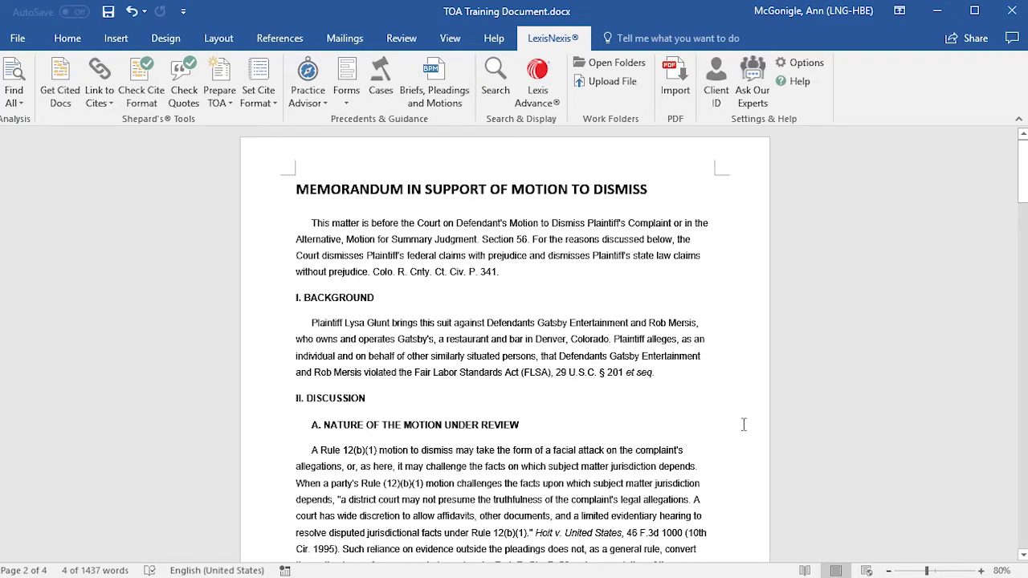
Step: Show the Set Cite Format choices, with The Bluebook as the active format
left_click(276, 109)
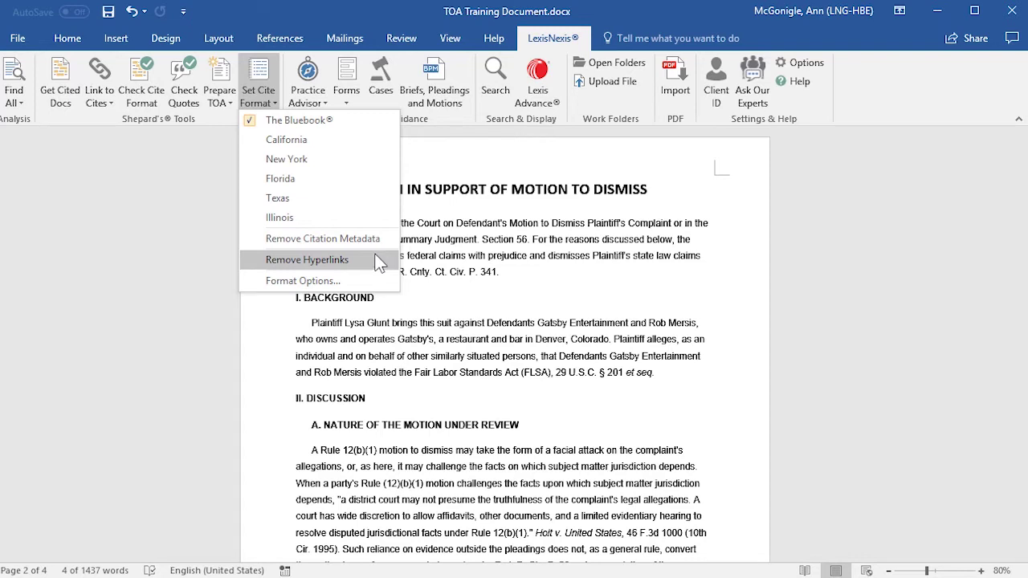
left_click(165, 145)
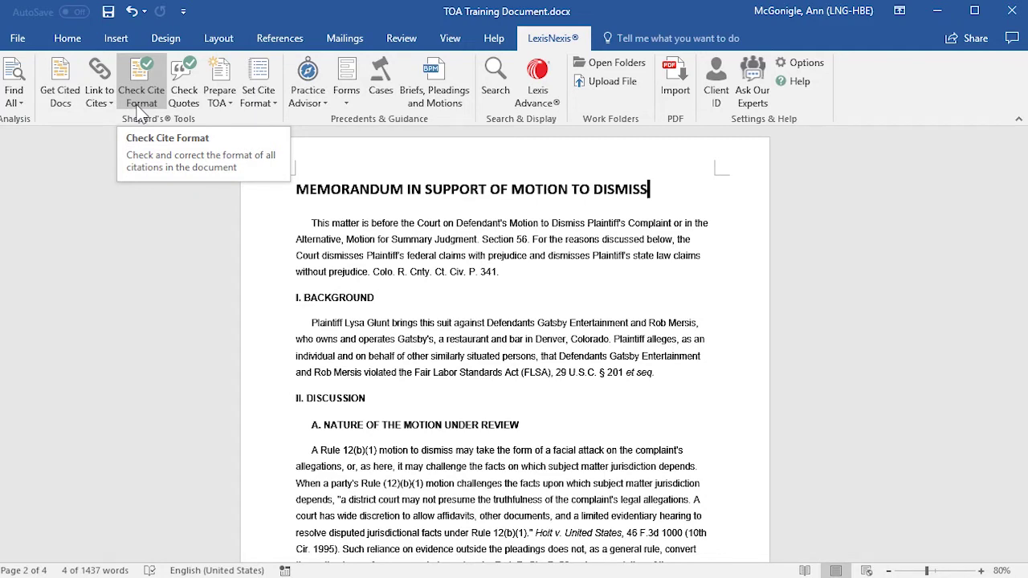
left_click(222, 77)
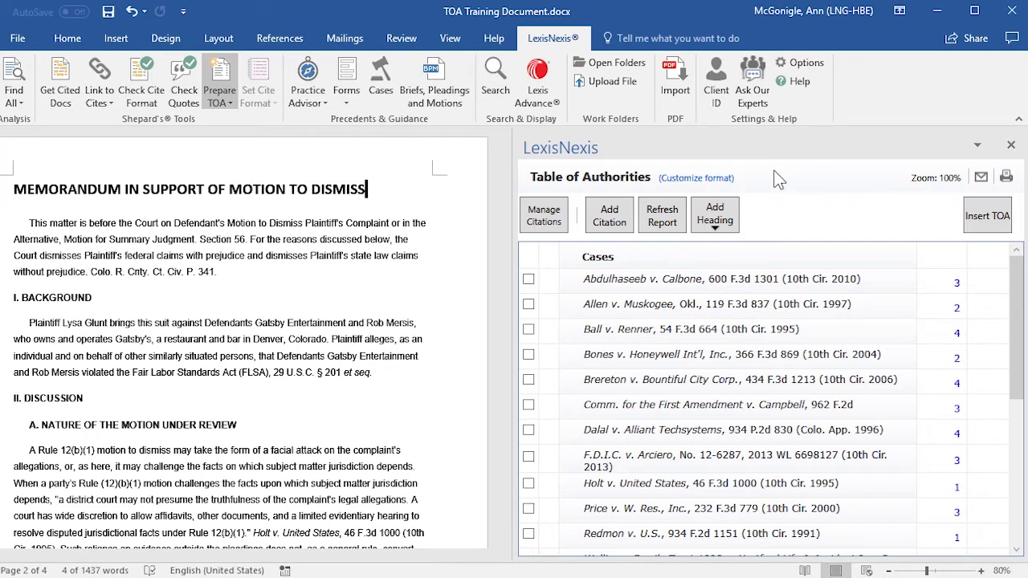
Step: Open the Table of Authorities Customize format dialog and move it aside for a better view
left_click(697, 180)
left_click_drag(699, 188, 480, 51)
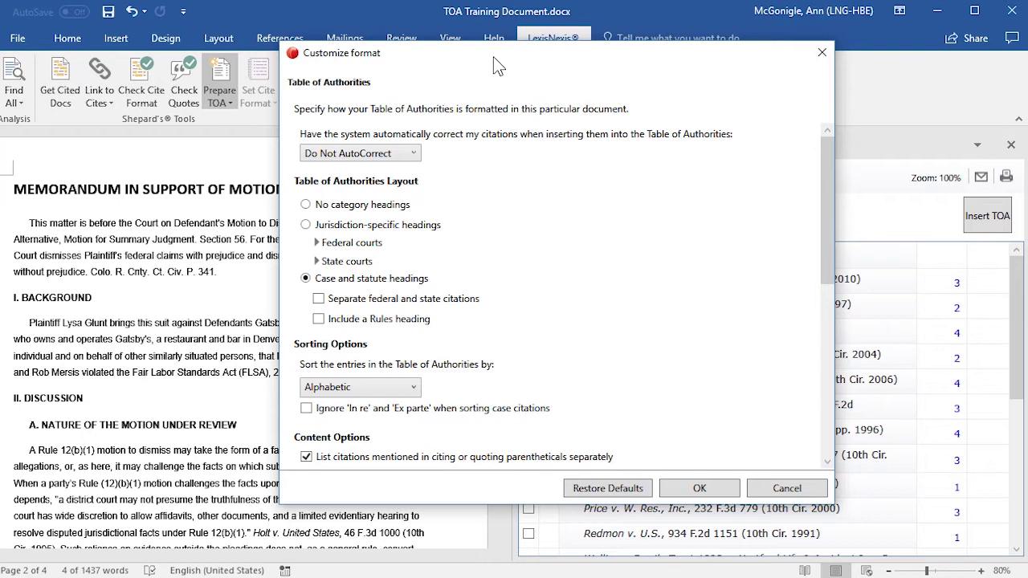
Step: Close the Customize format dialog to return to the Table of Authorities pane
left_click(821, 52)
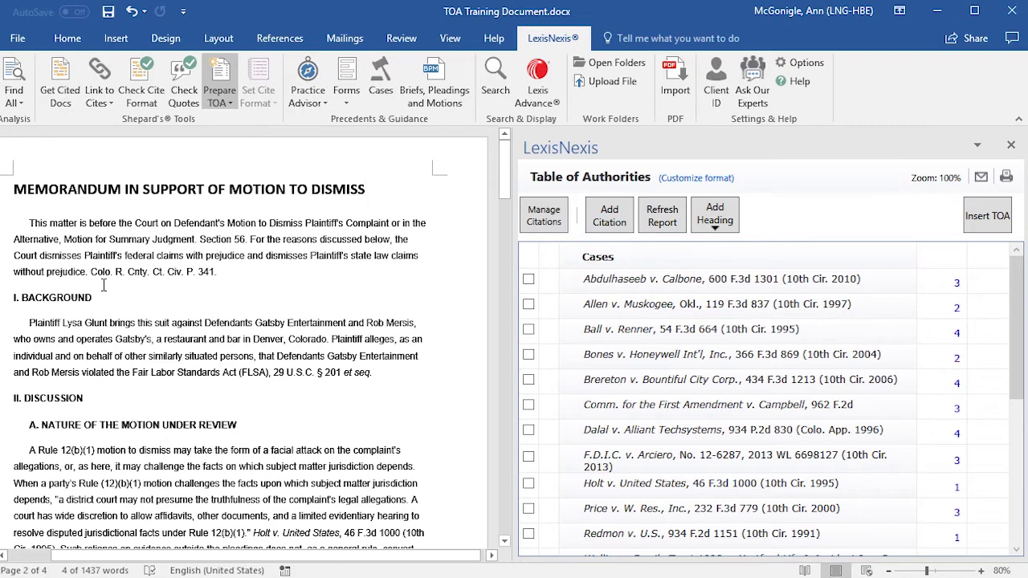
Step: Add the document text 'Colo. R. Cnty. Ct. Civ. P. 341' as a citation and check it in the list
left_click_drag(92, 272, 213, 274)
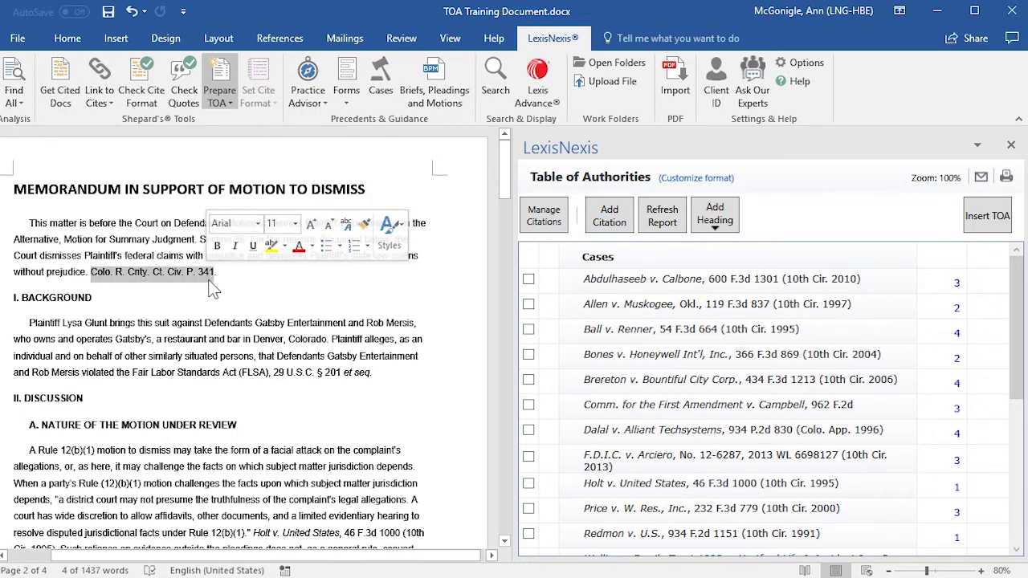
left_click(624, 228)
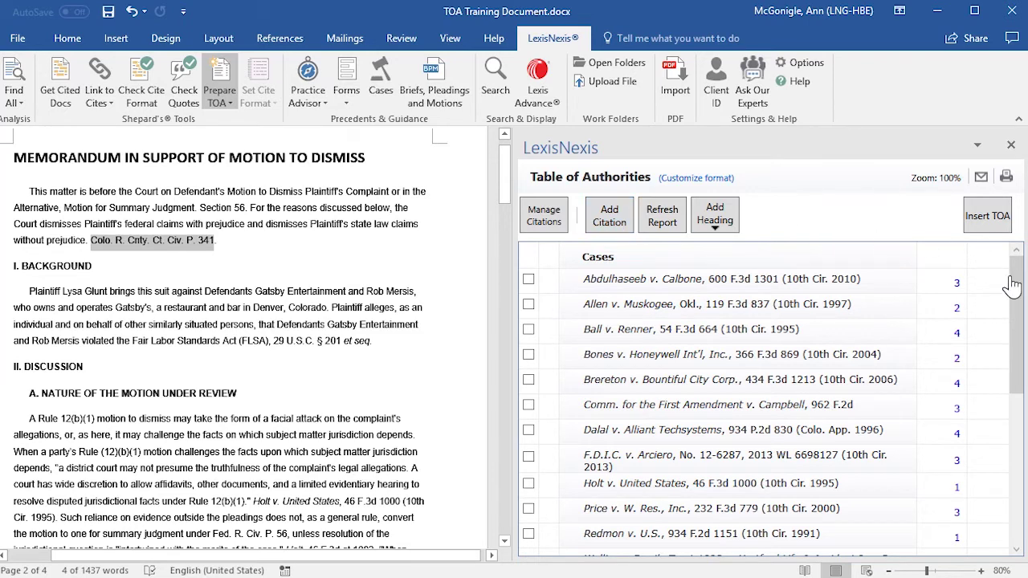
left_click_drag(1015, 289, 1018, 454)
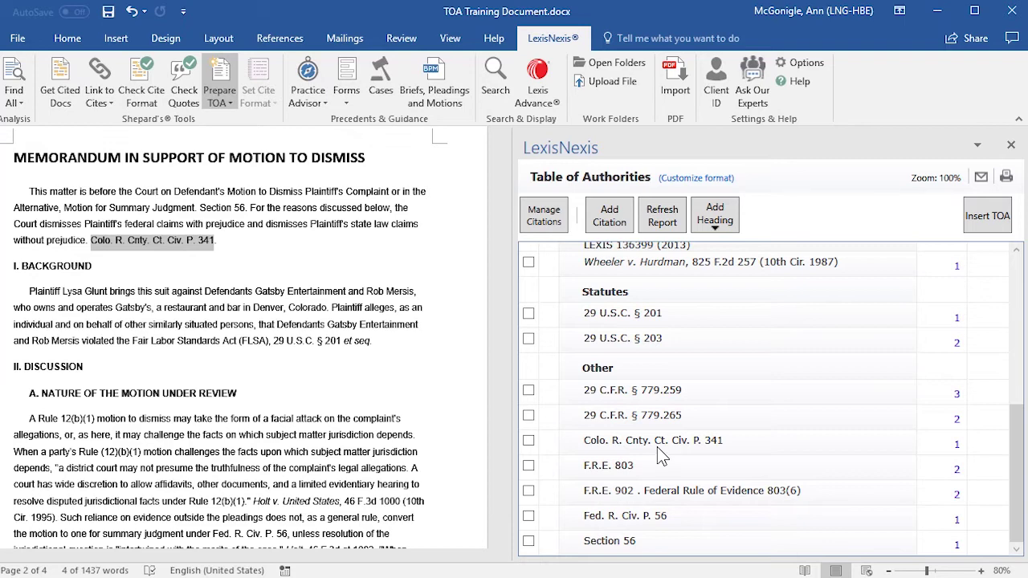
Step: Add a new heading named 'Code of Federal Regulations' to the table of authorities
left_click(715, 215)
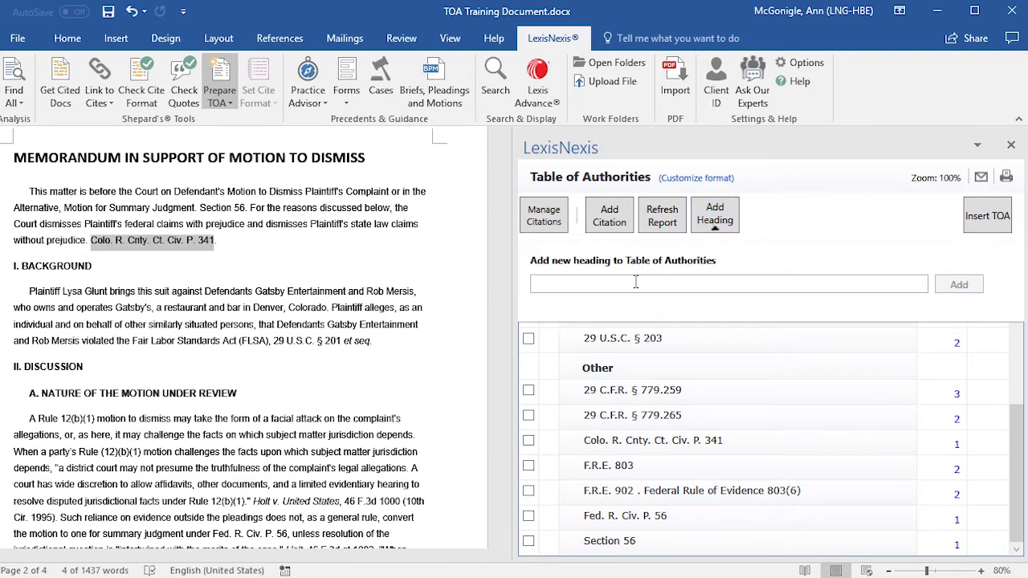
type("Code of Federal Regulations")
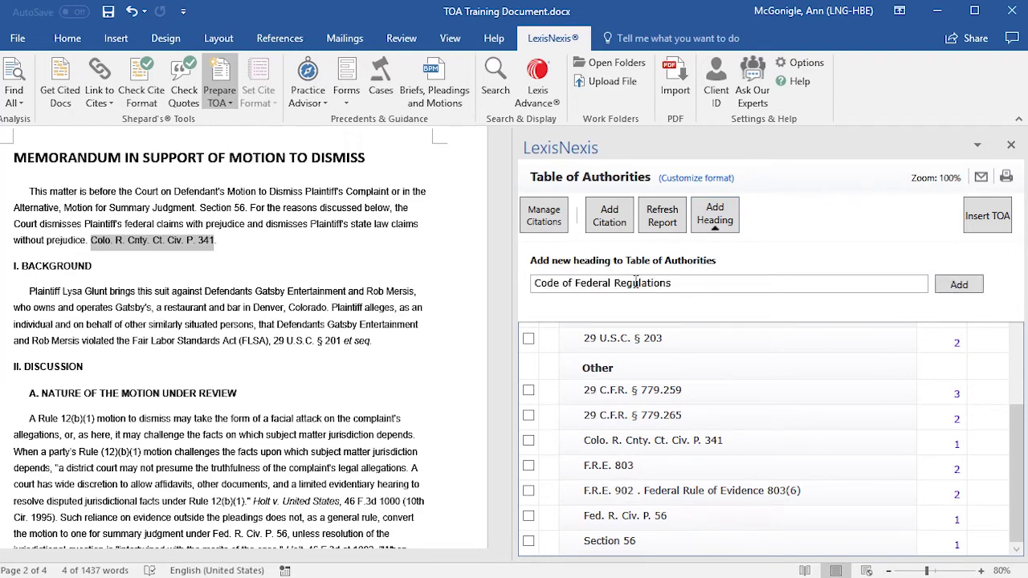
left_click(975, 292)
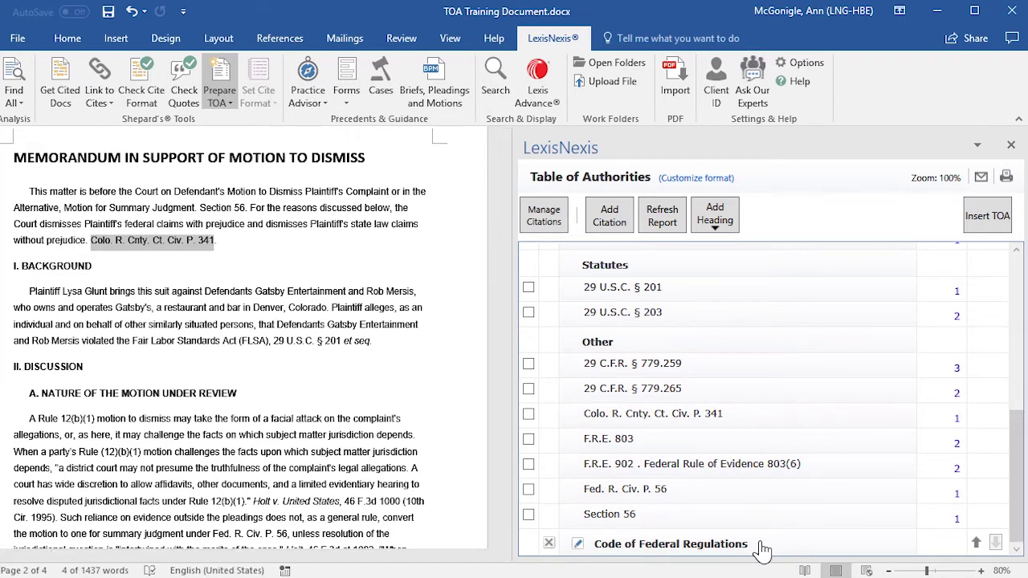
Step: Move 29 C.F.R. § 779.259 and § 779.265 into the Code of Federal Regulations heading
left_click(528, 366)
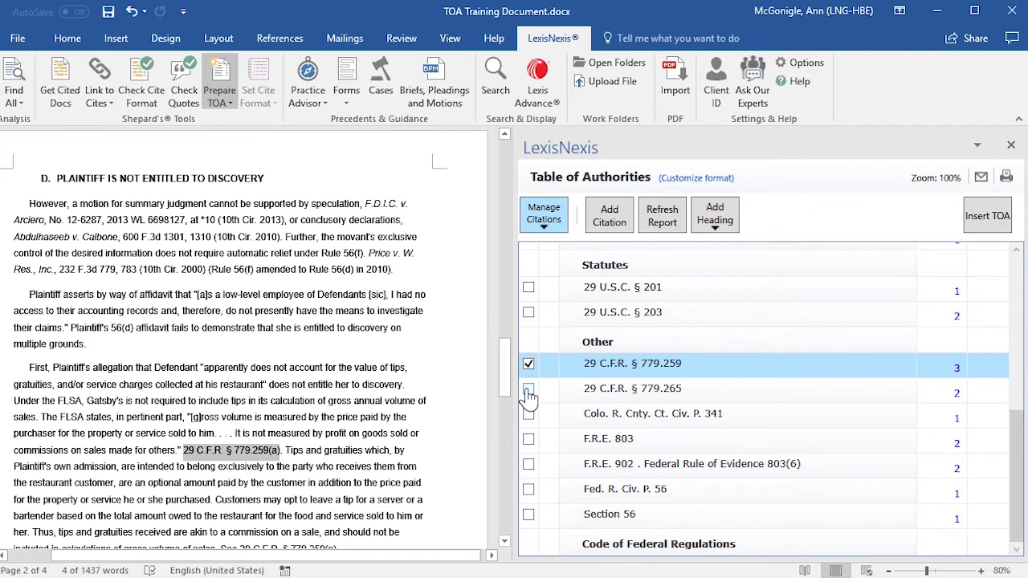
left_click(529, 390)
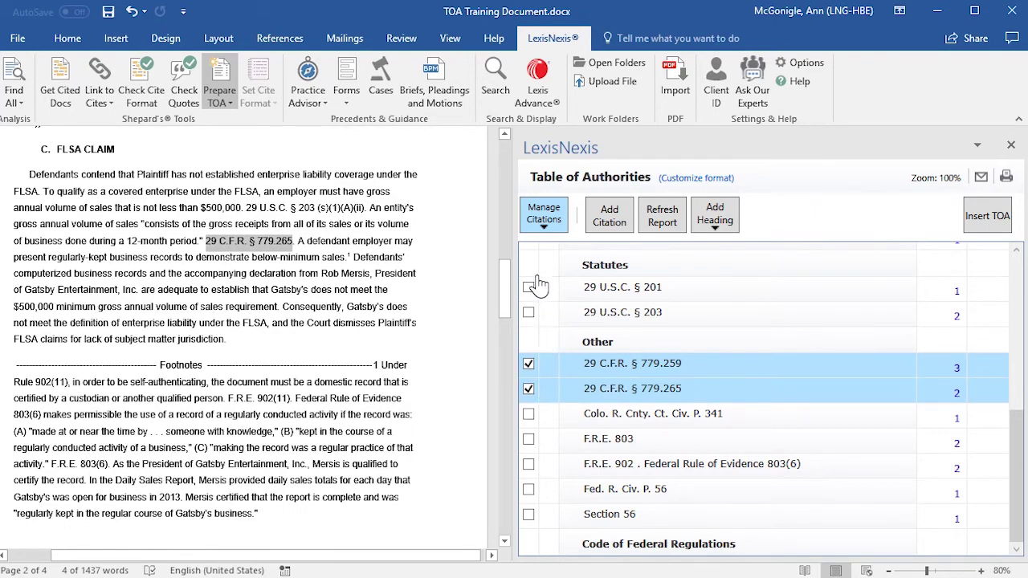
left_click(544, 224)
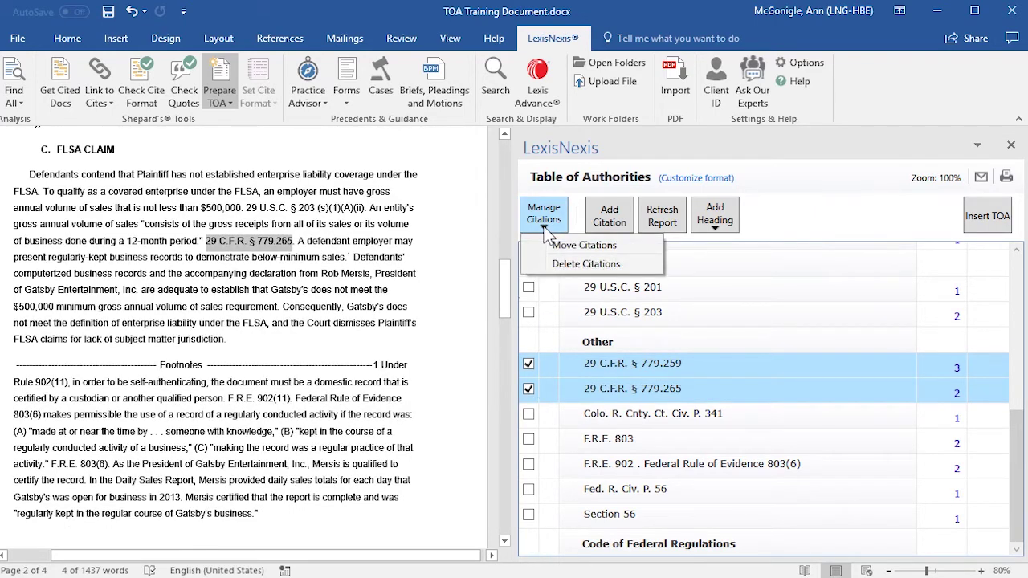
left_click(630, 245)
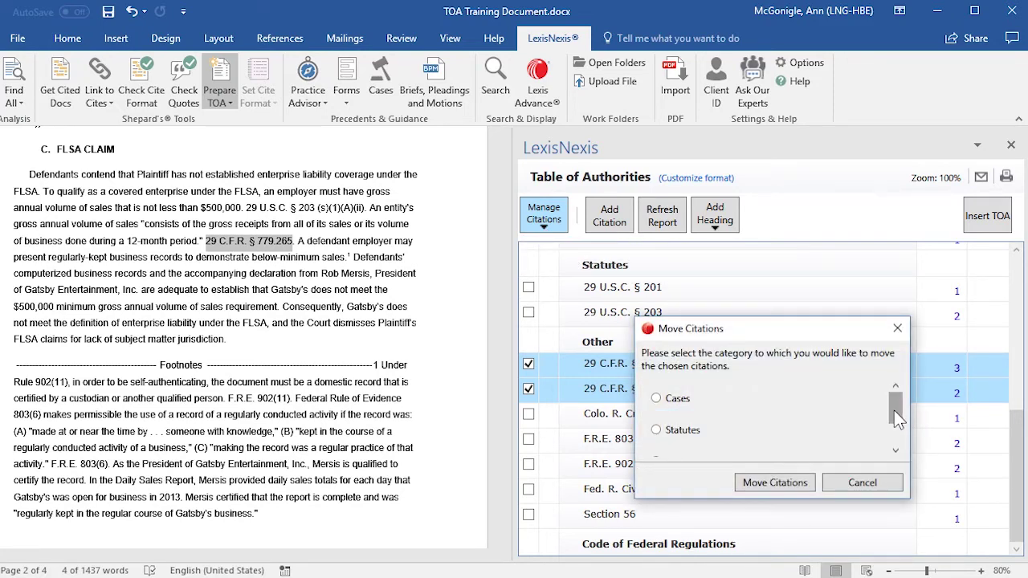
left_click_drag(893, 408, 892, 430)
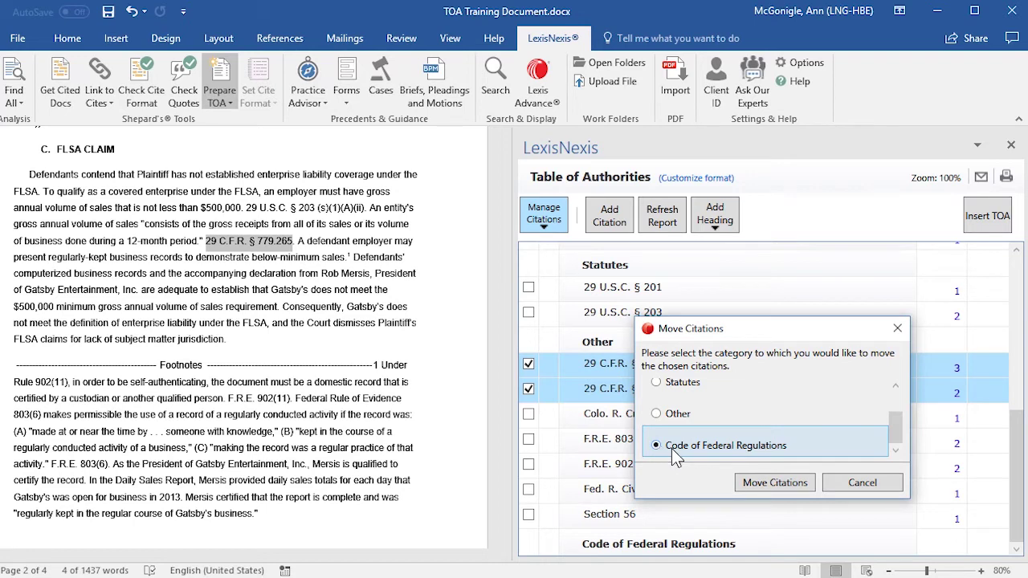
left_click(811, 485)
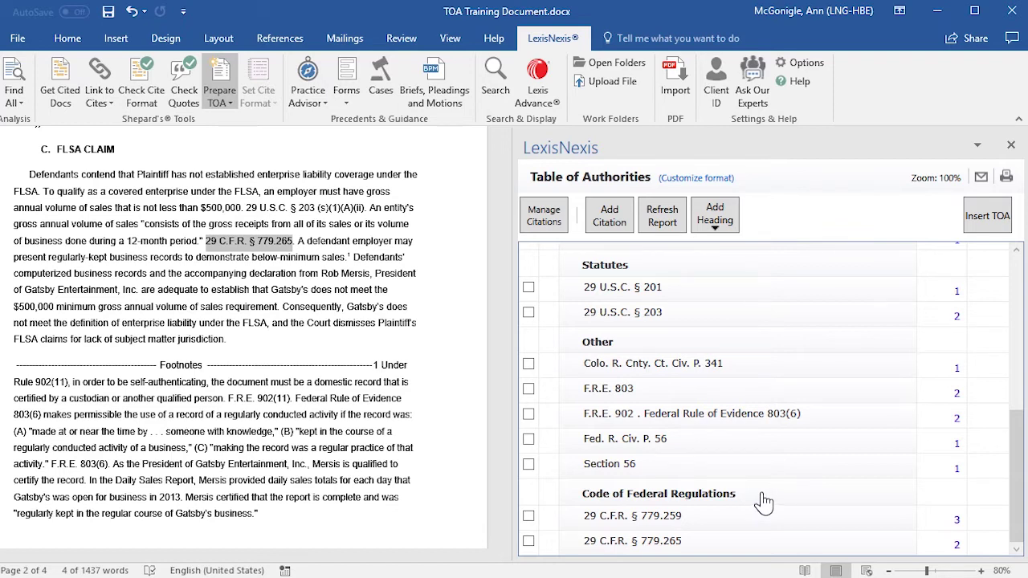
Step: Move Code of Federal Regulations above Other, and F.R.E. 803 below F.R.E. 902
left_click_drag(721, 500, 710, 501)
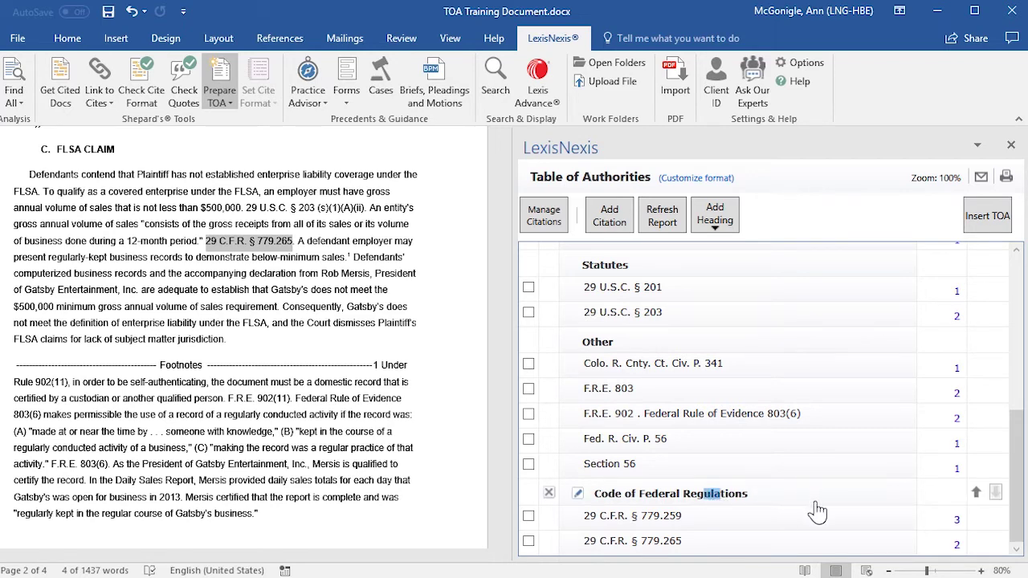
left_click(976, 492)
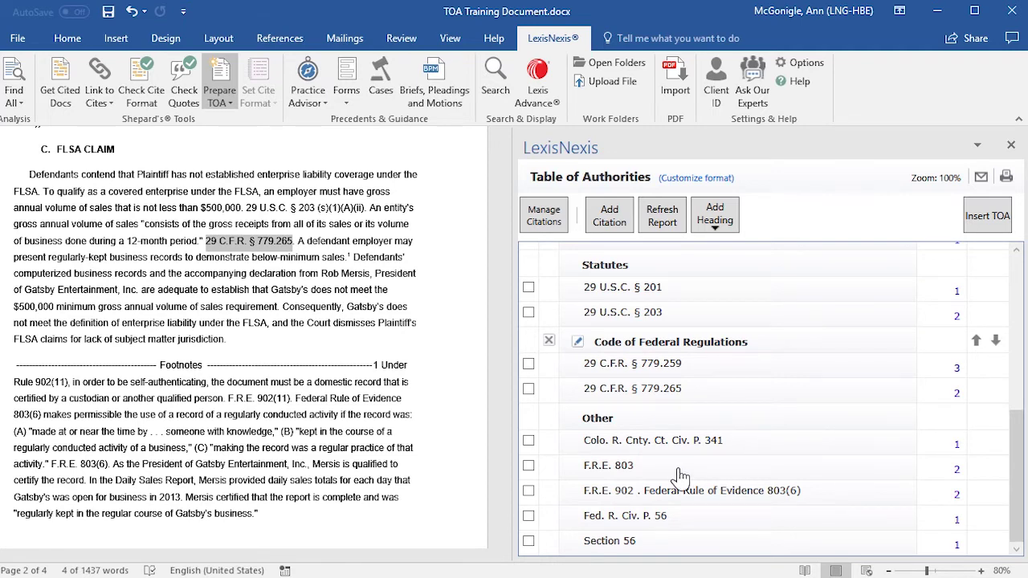
left_click(617, 477)
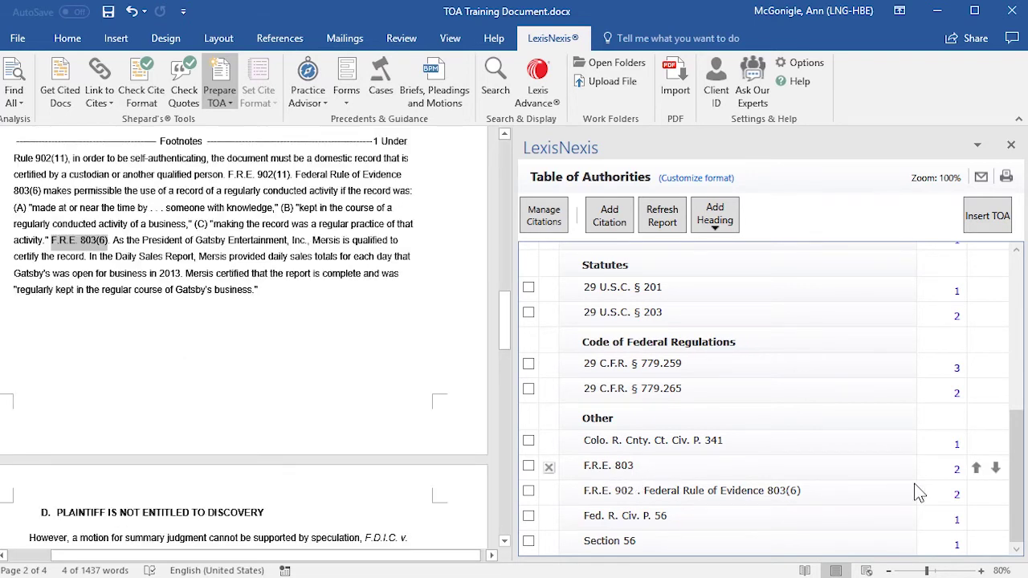
left_click(996, 468)
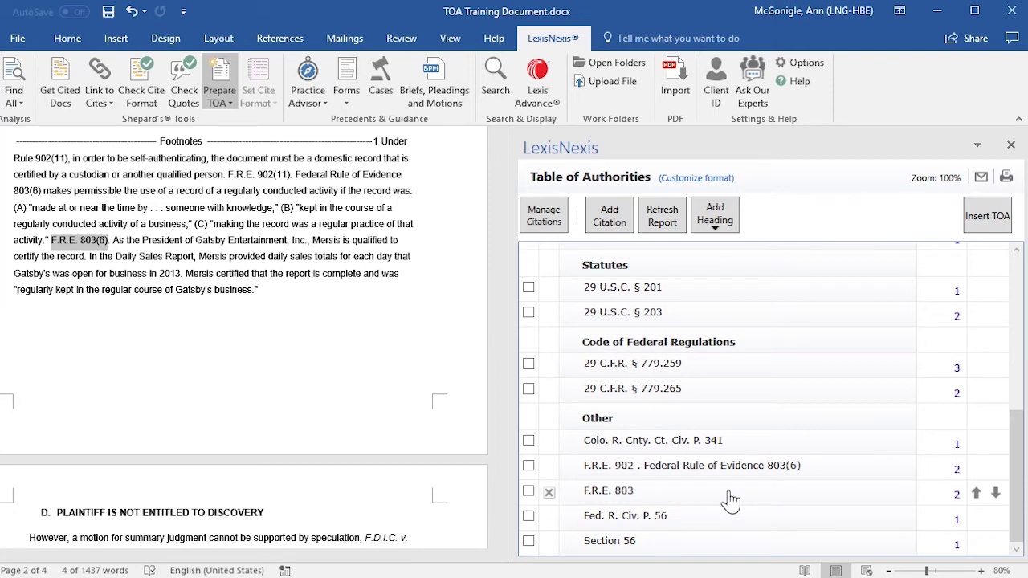
left_click(599, 543)
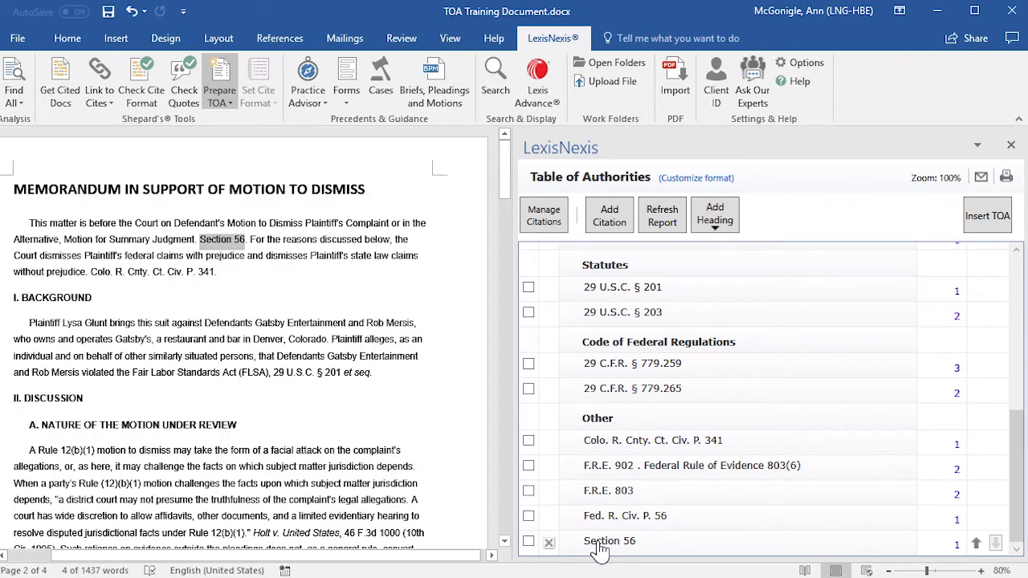
Step: Delete the Section 56 citation from the Other group
left_click(548, 543)
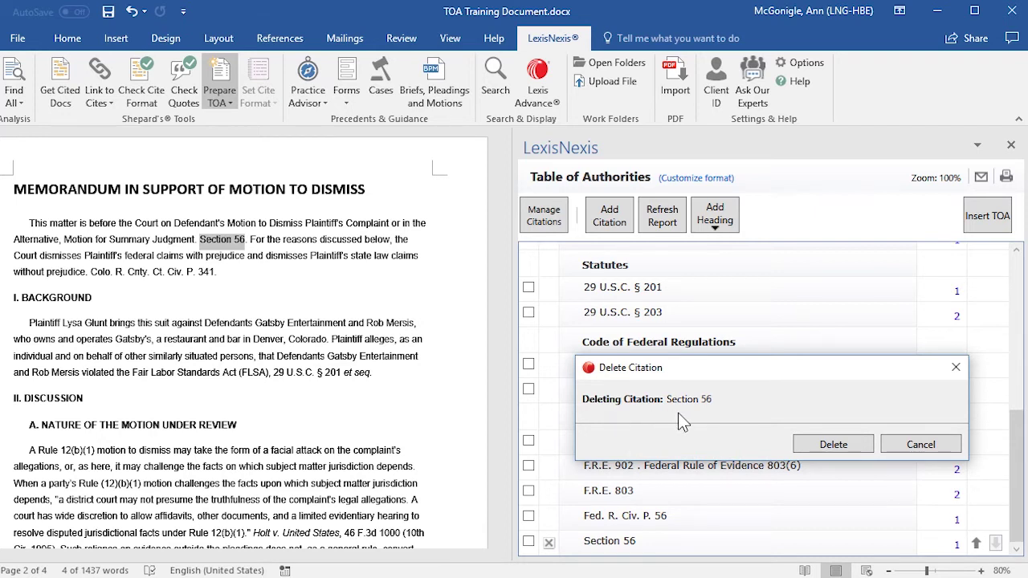
left_click(809, 444)
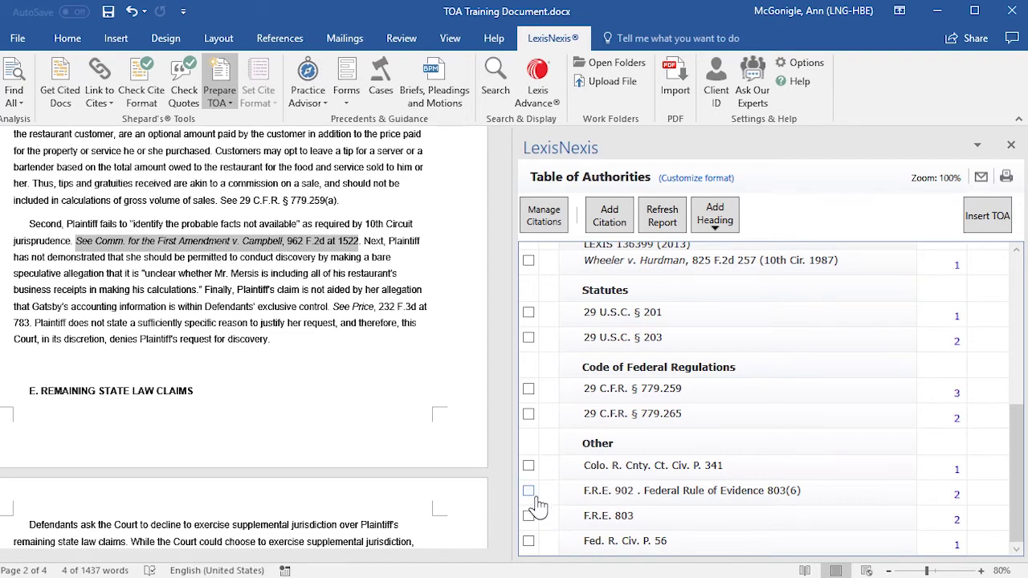
Step: Remove both F.R.E. 902 and F.R.E. 803 through Manage Citations' delete option
left_click(530, 502)
left_click(528, 493)
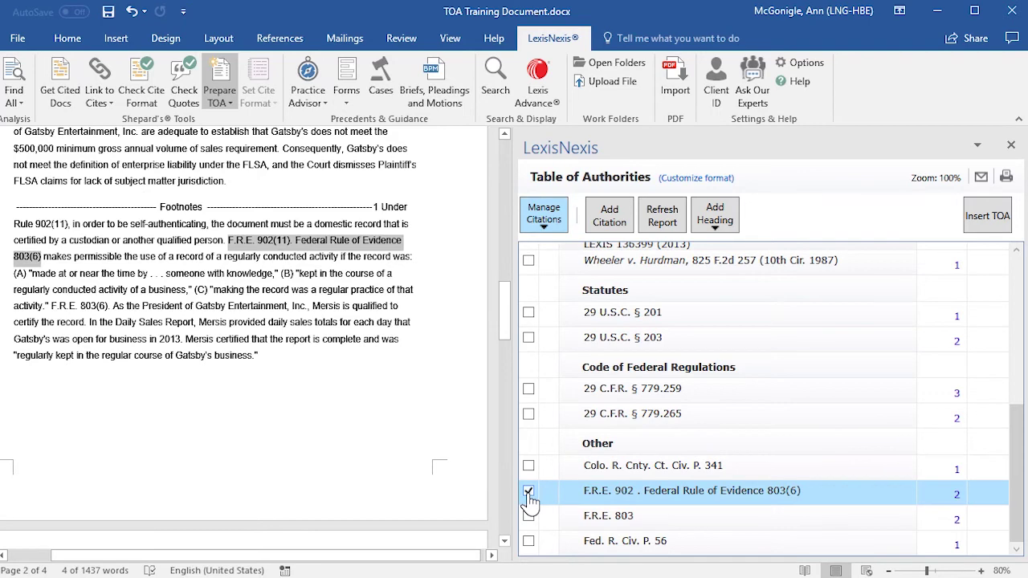
left_click(529, 518)
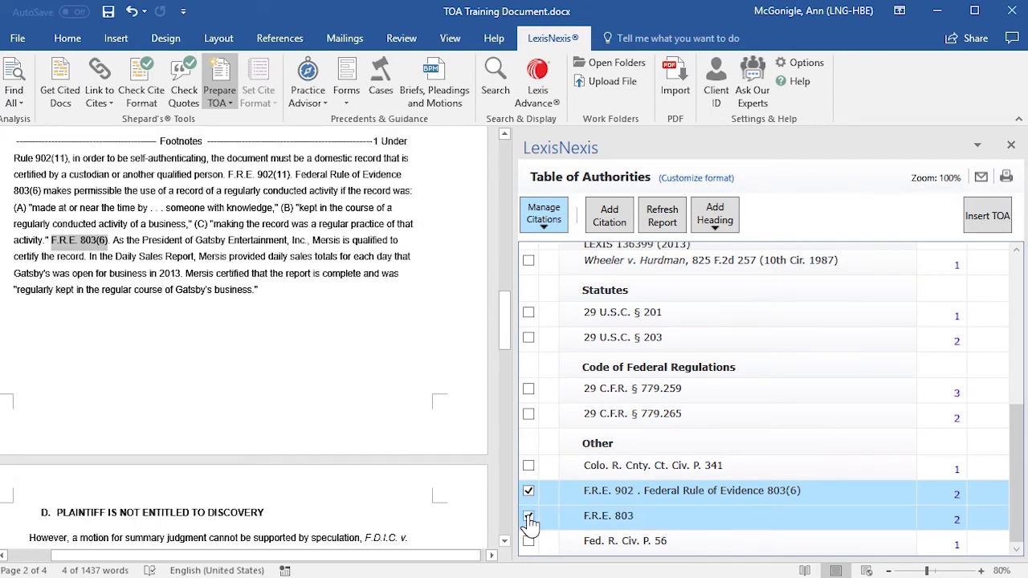
left_click(545, 231)
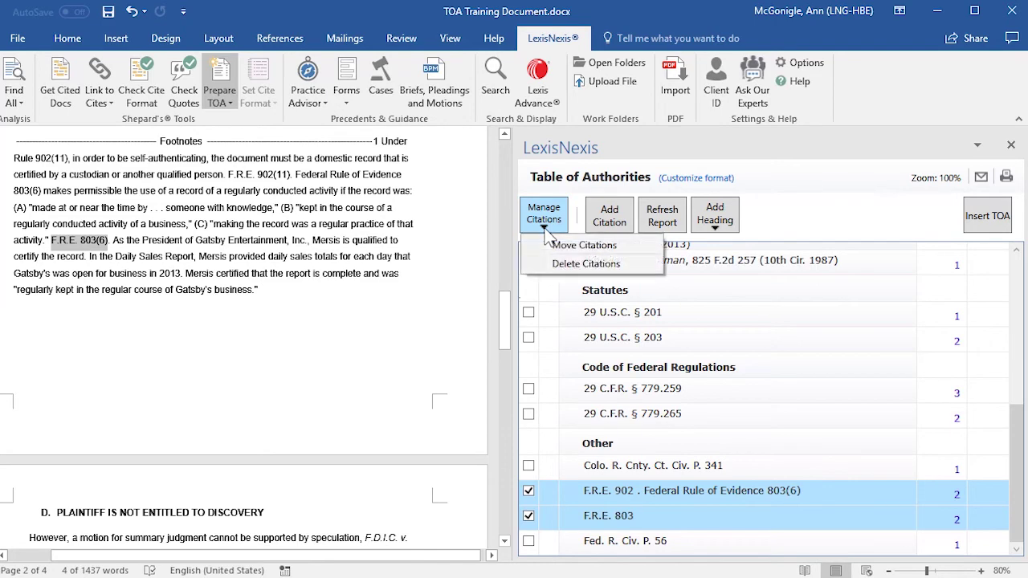
left_click(640, 268)
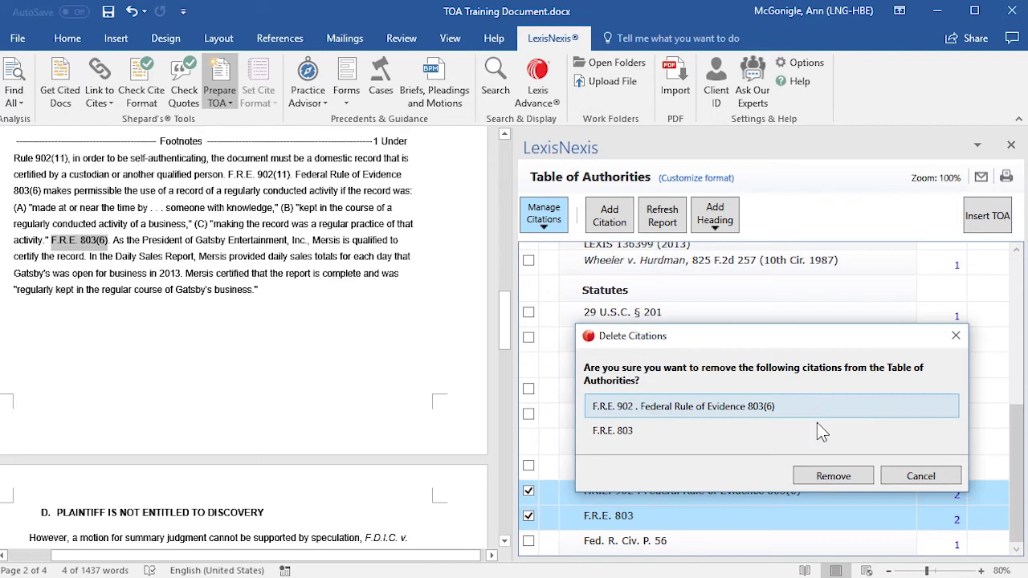
left_click(853, 477)
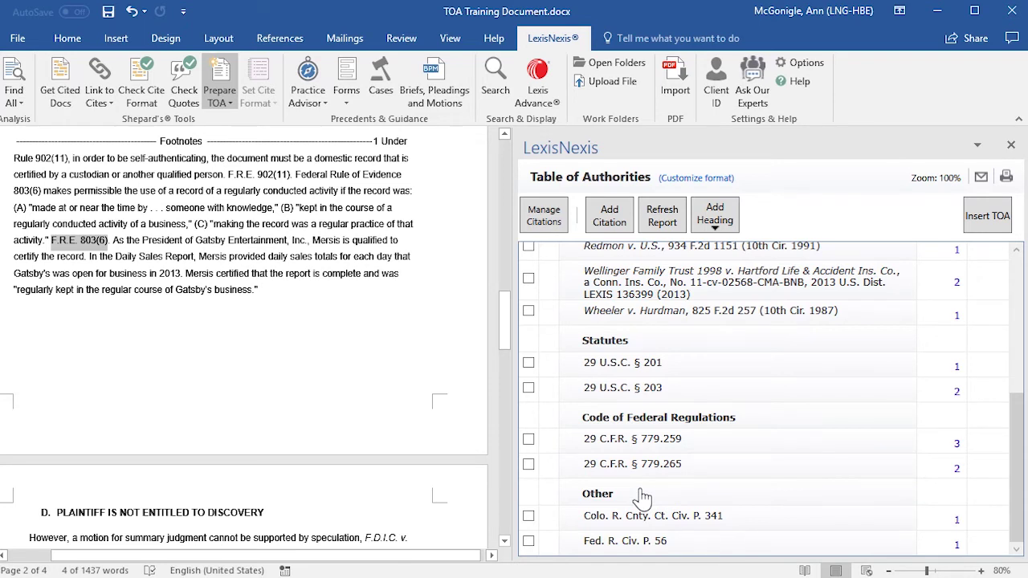
Step: Change the 'Other' heading's name to 'Rules'
double_click(601, 498)
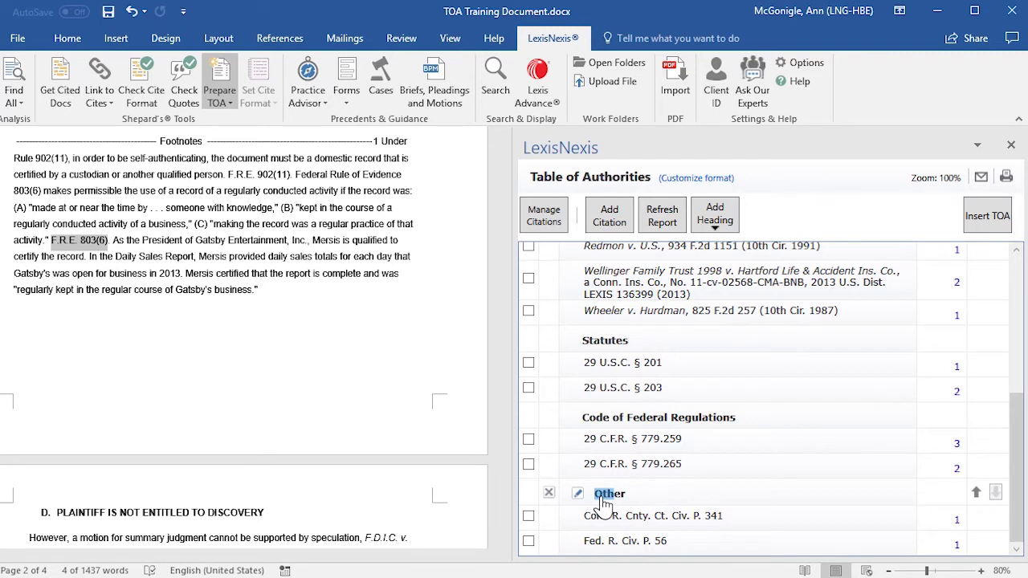
left_click_drag(633, 498, 598, 499)
left_click(578, 494)
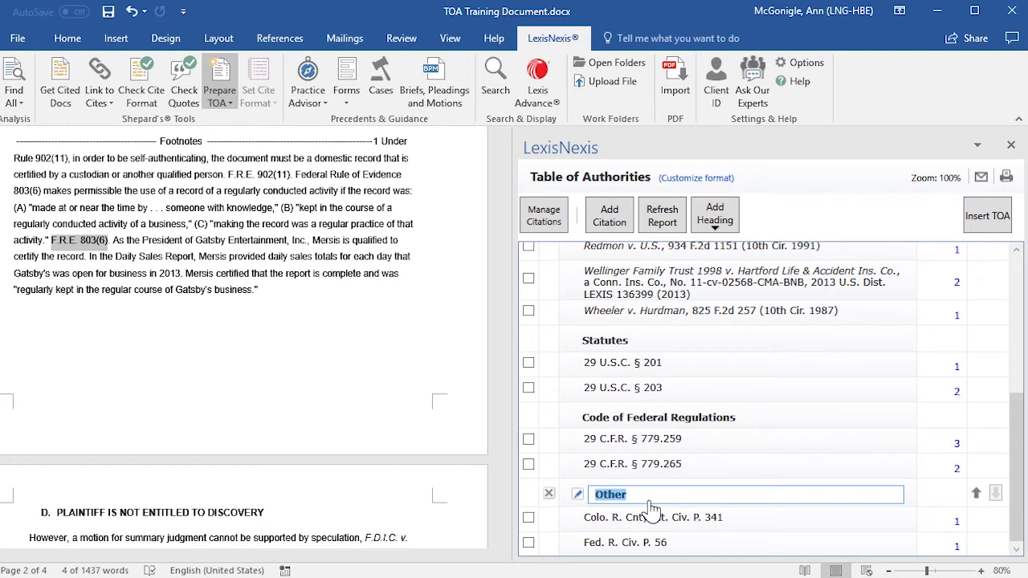
type("Rules")
key("Return")
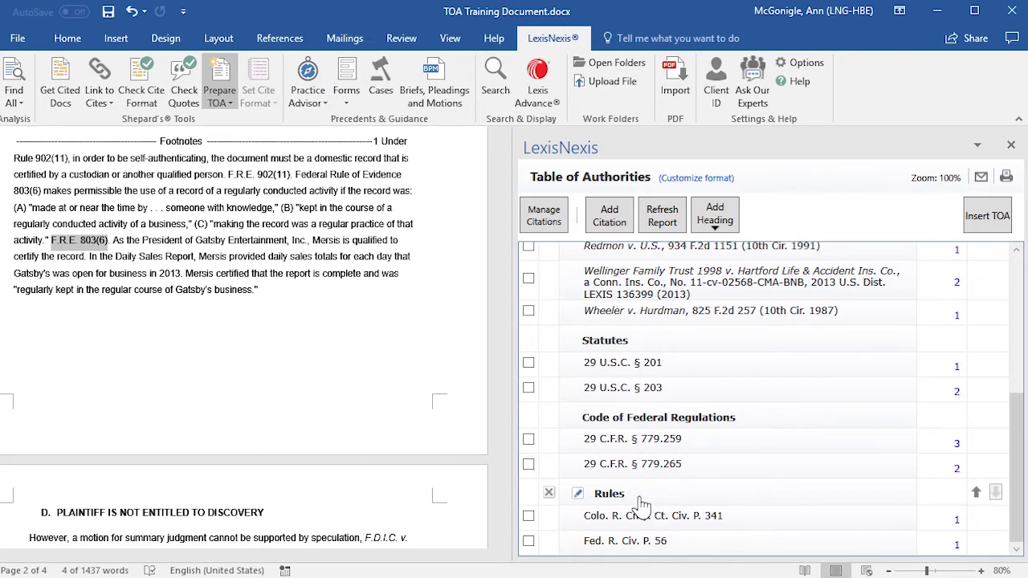
left_click(549, 495)
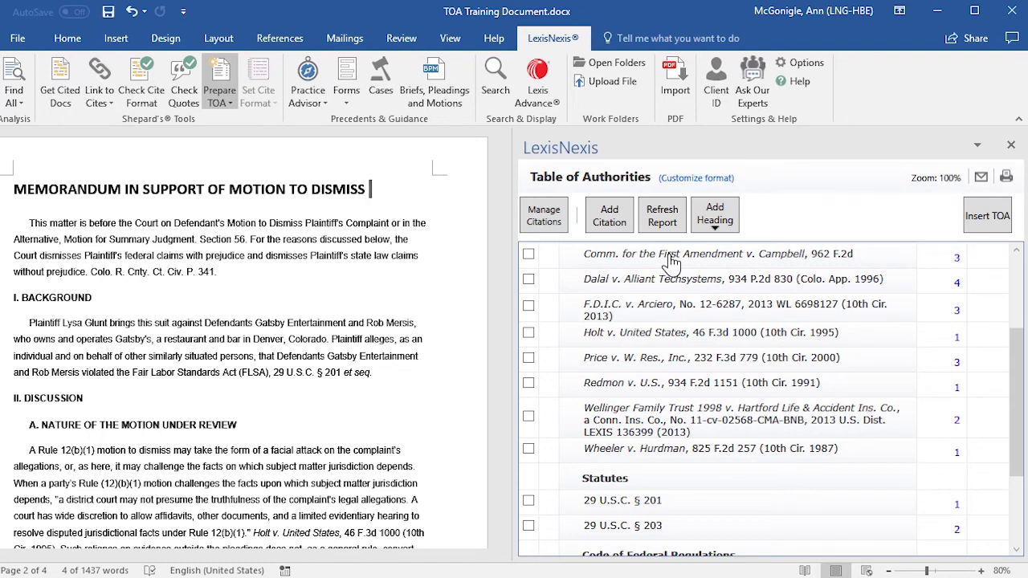
Step: Jump to the Comm. for the First Amendment v. Campbell and Dalal v. Alliant Techsystems citations in the memo
left_click(673, 262)
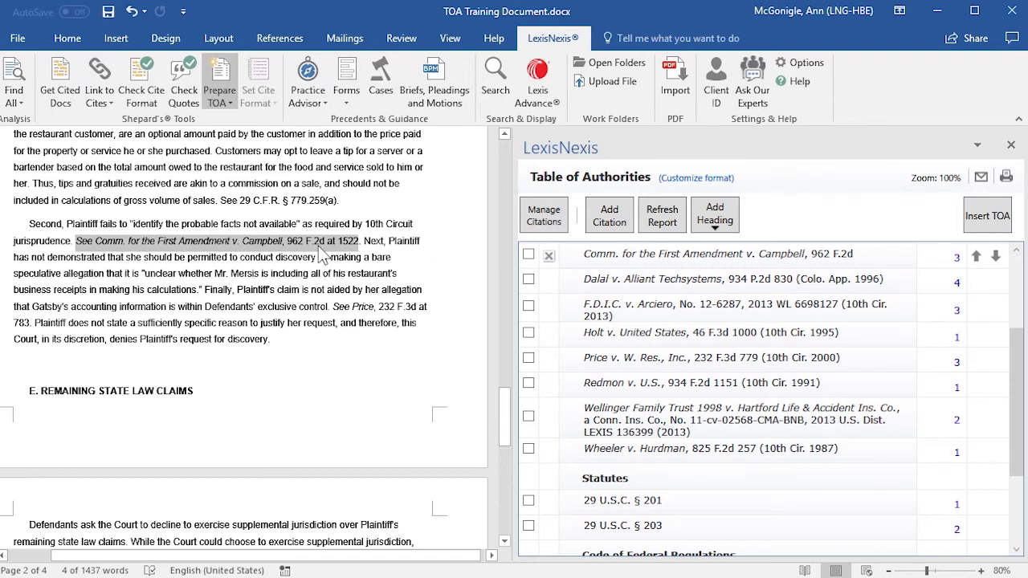
left_click(956, 286)
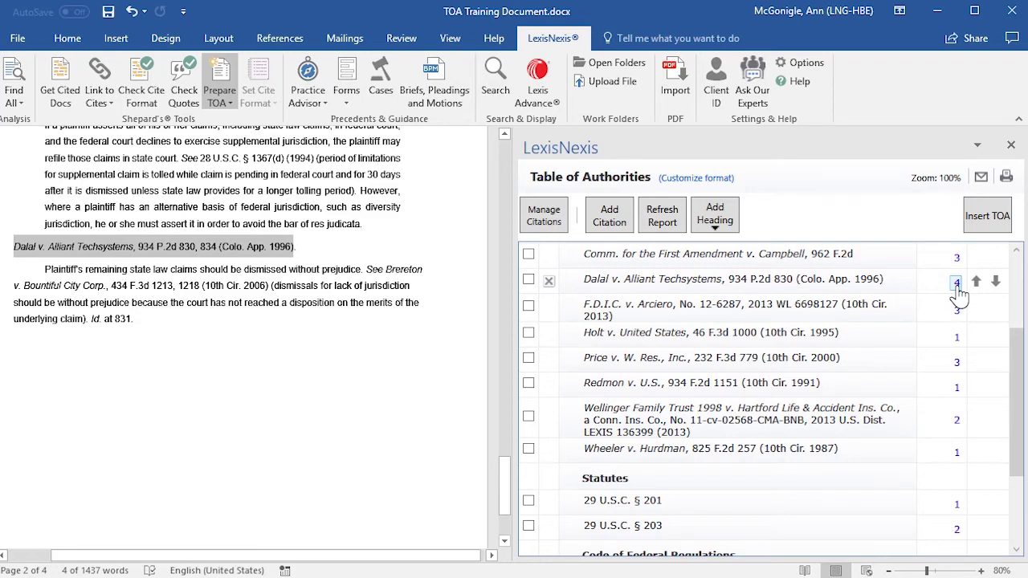
scroll(959, 296, "up", 2)
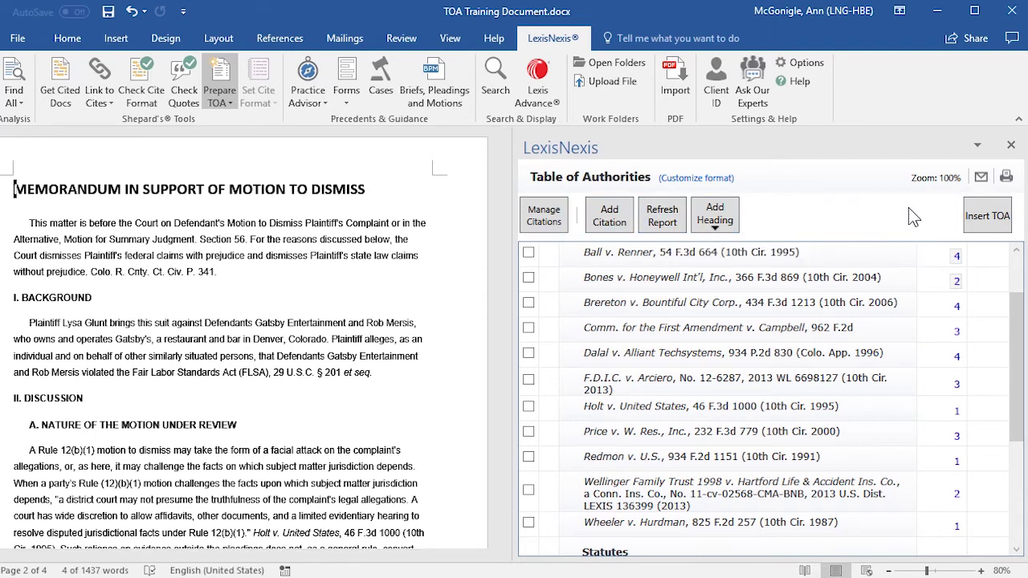
Step: Insert the Table of Authorities into the document and confirm the Lexis dialog
left_click(989, 225)
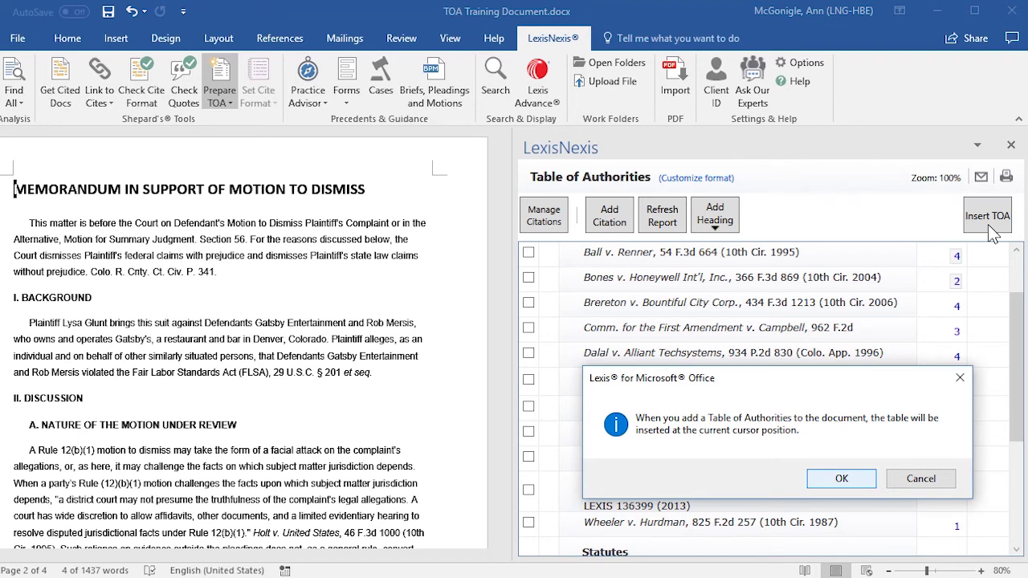
left_click(856, 482)
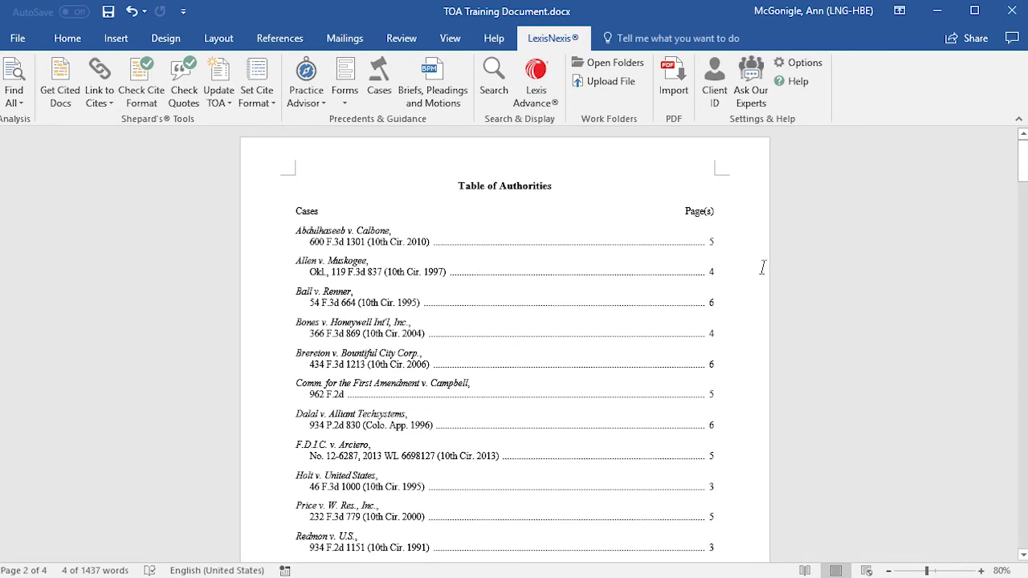
Step: Review the inserted table and follow Abdulhaseeb v. Calbone's page link to its citation
scroll(762, 268, "down", 5)
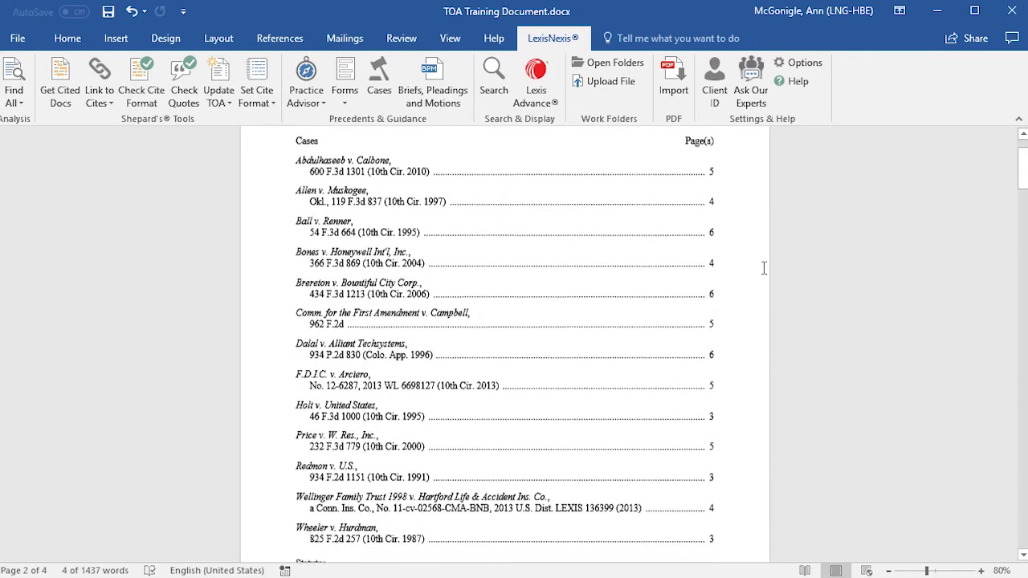
scroll(764, 267, "down", 5)
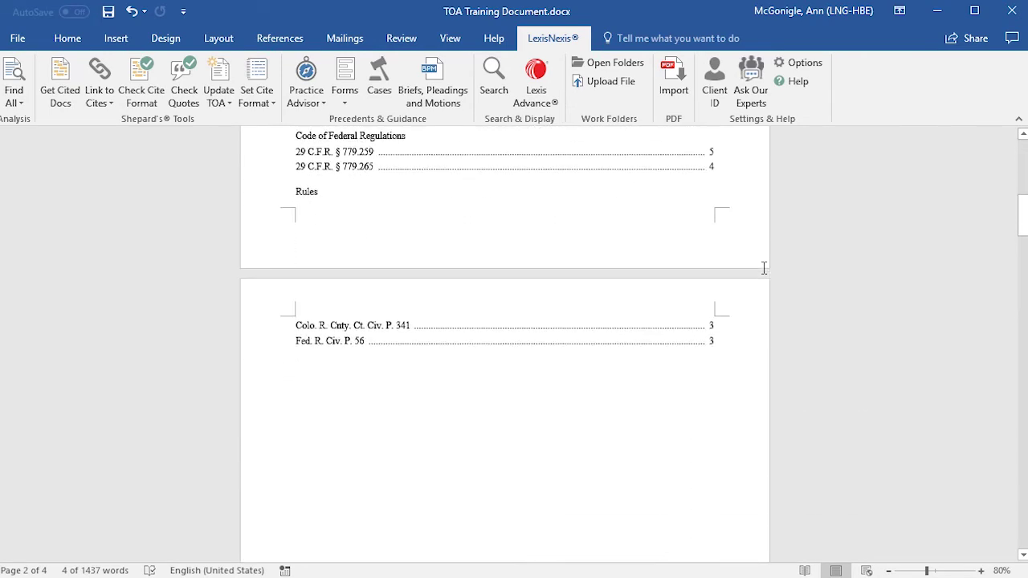
scroll(763, 267, "up", 10)
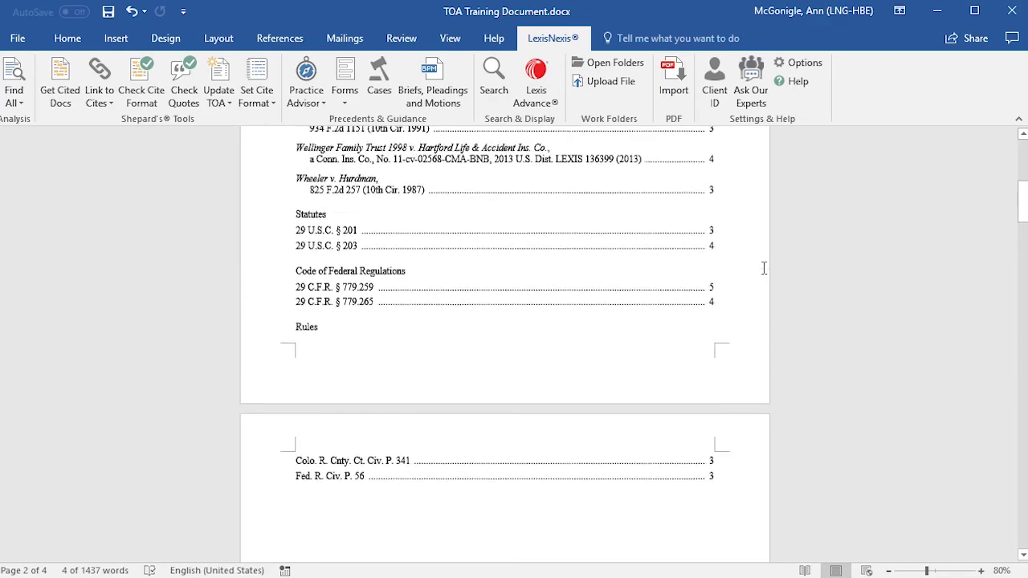
scroll(762, 267, "up", 2)
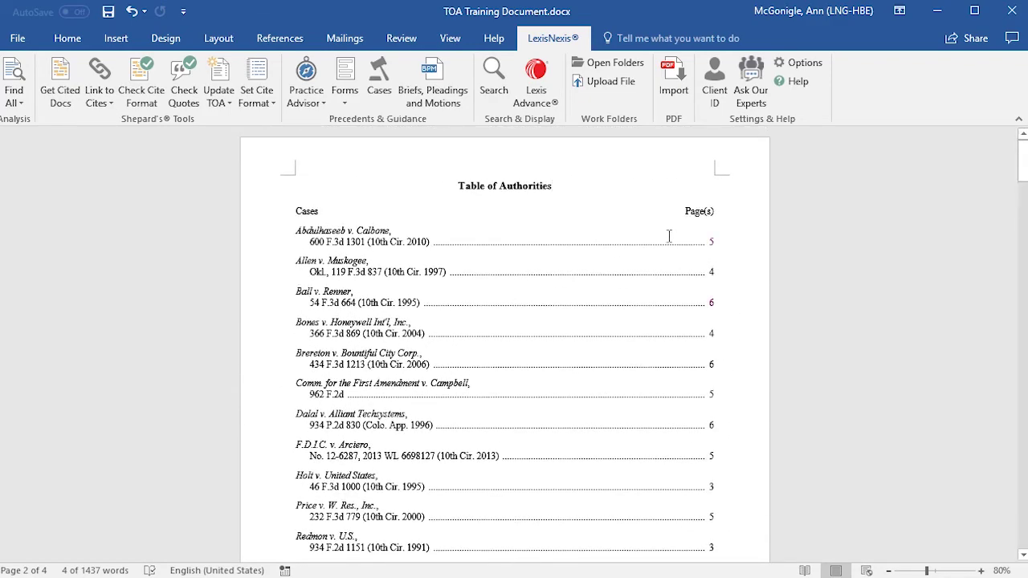
left_click(712, 242)
left_click(712, 242, "ctrl")
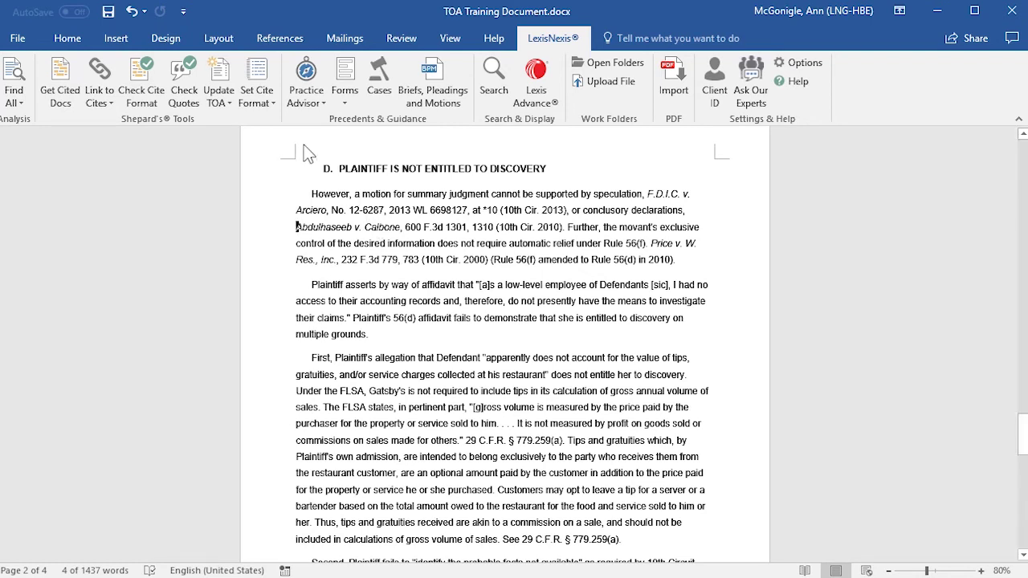
Step: Jump back to the Table of Authorities from the Update TOA menu and clear its highlight
left_click(230, 107)
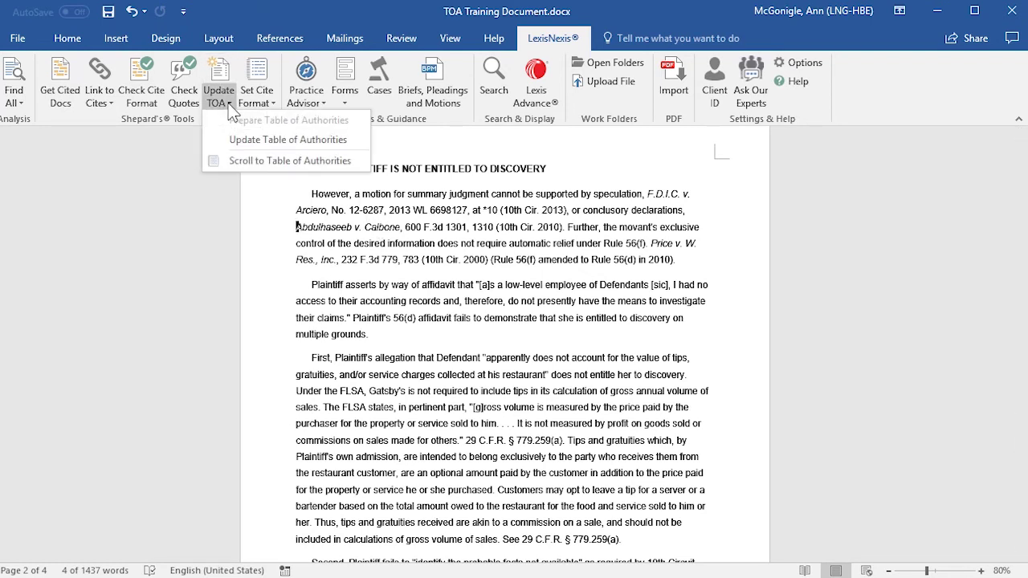
left_click(278, 164)
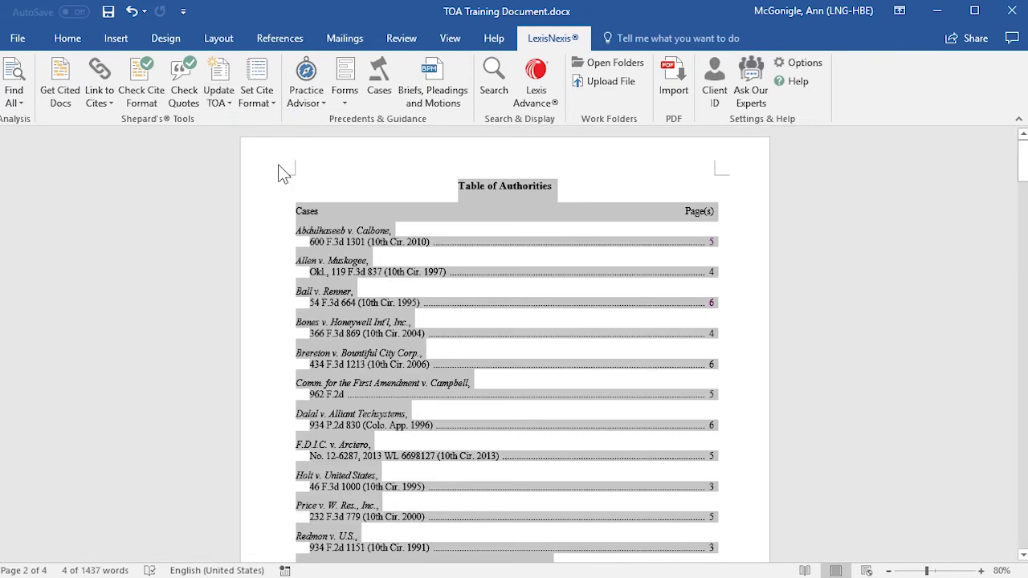
left_click(561, 185)
scroll(570, 192, "down", 3)
scroll(570, 193, "down", 8)
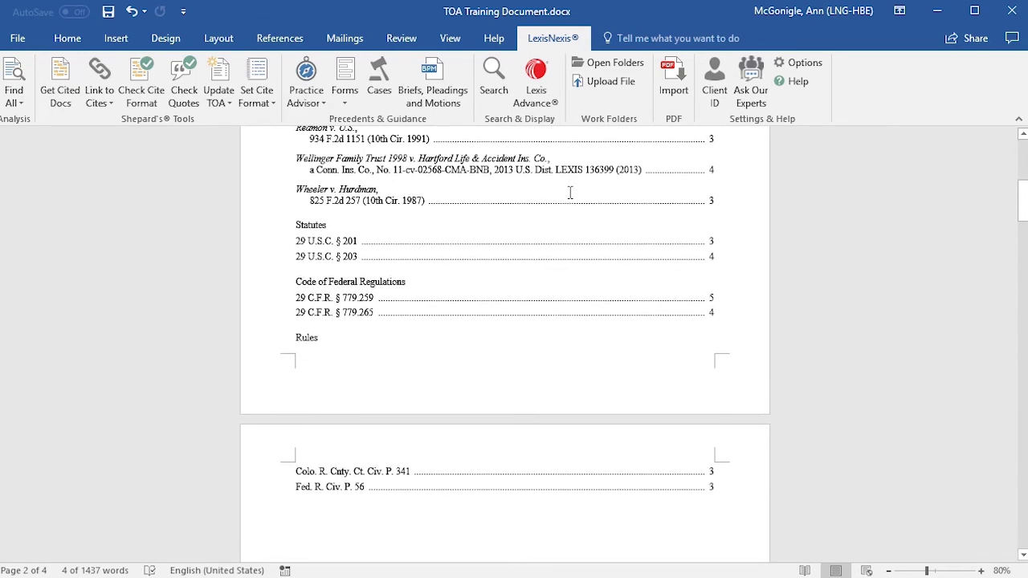
scroll(570, 193, "up", 11)
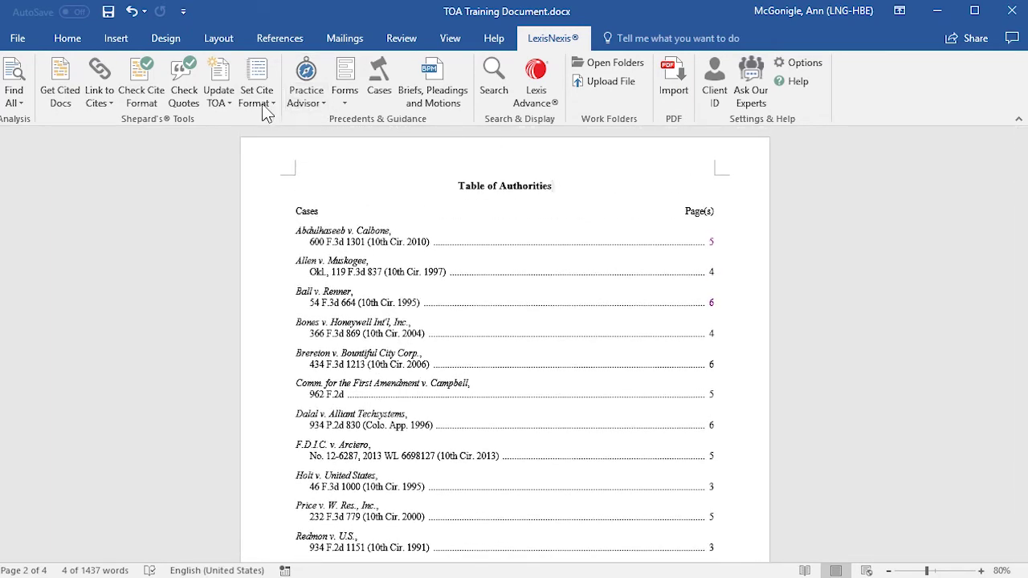
Step: Open the Update Table of Authorities pane in the Lexis panel
left_click(225, 110)
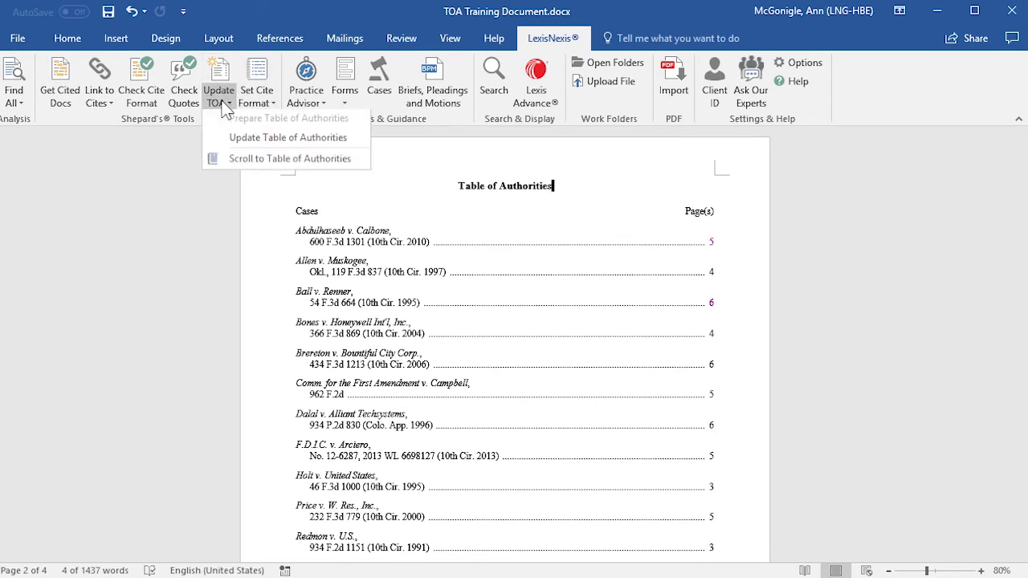
left_click(247, 142)
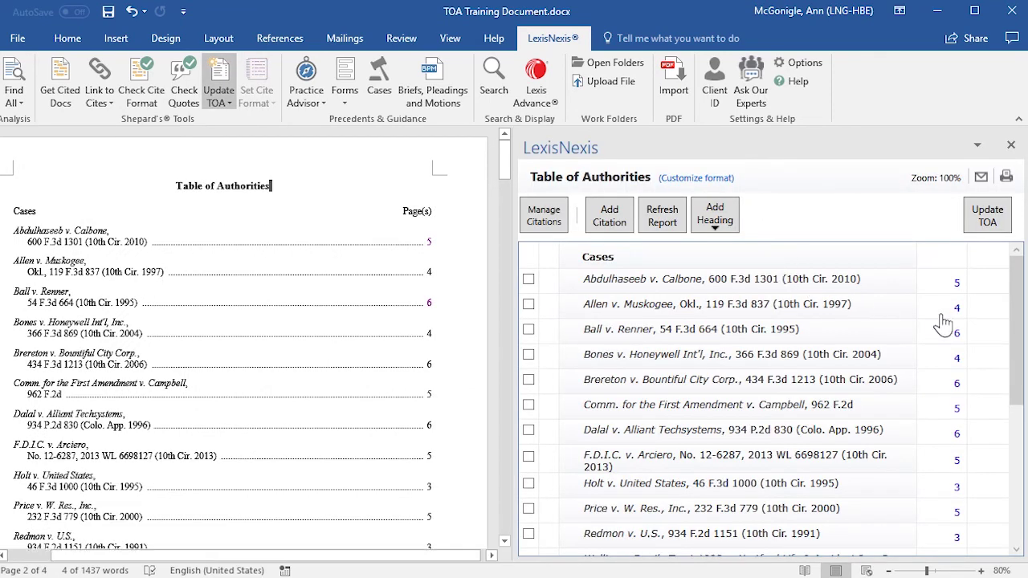
left_click_drag(1018, 313, 996, 461)
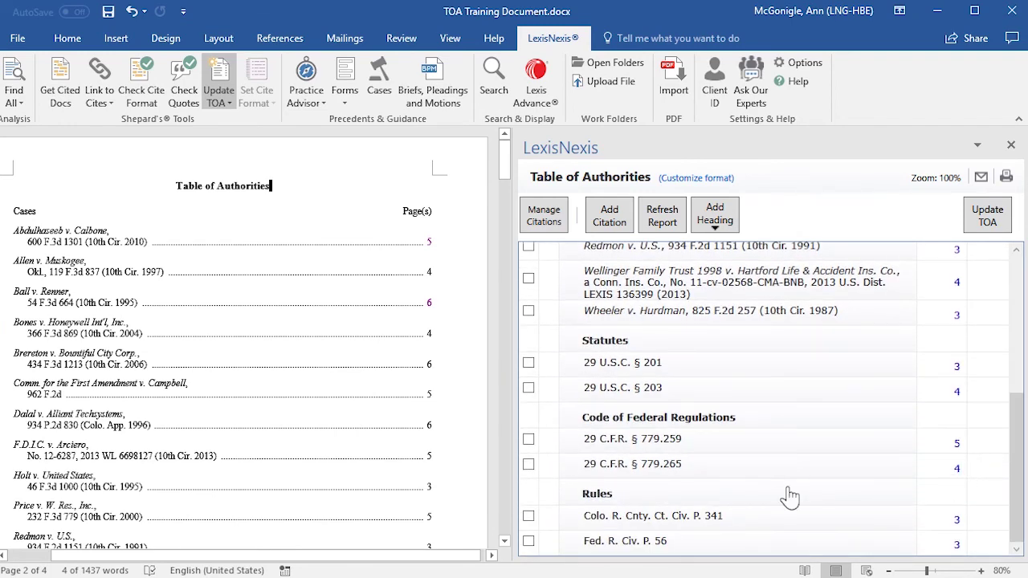
mouse_move(974, 500)
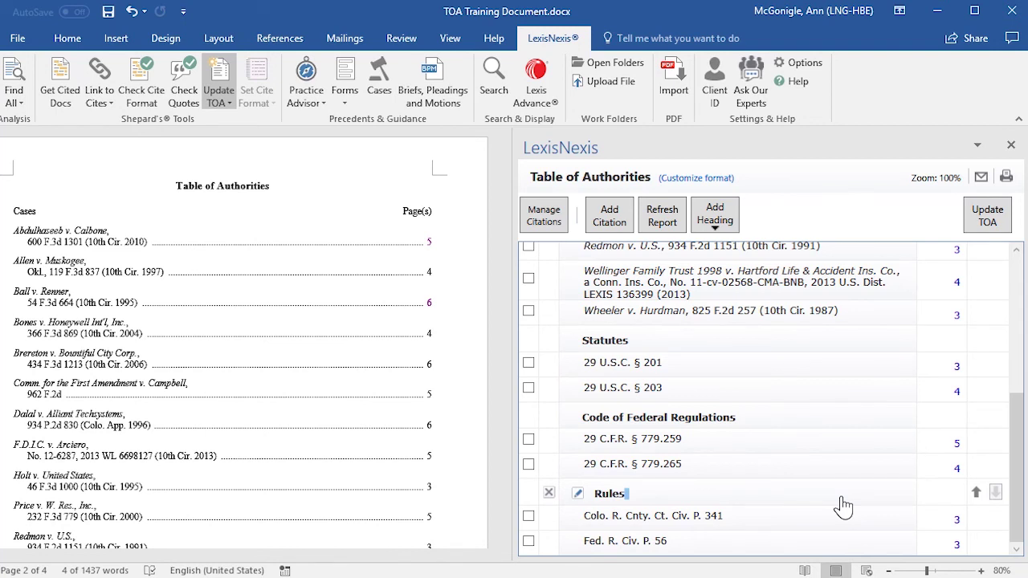
Step: Move Rules up above Code of Federal Regulations and Statutes, then update the TOA
left_click(975, 492)
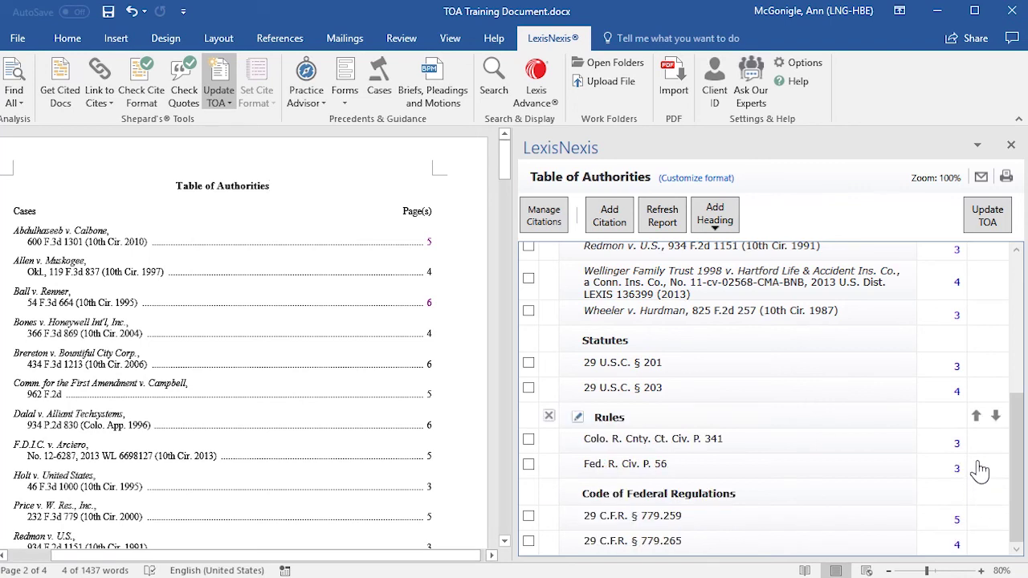
left_click(976, 415)
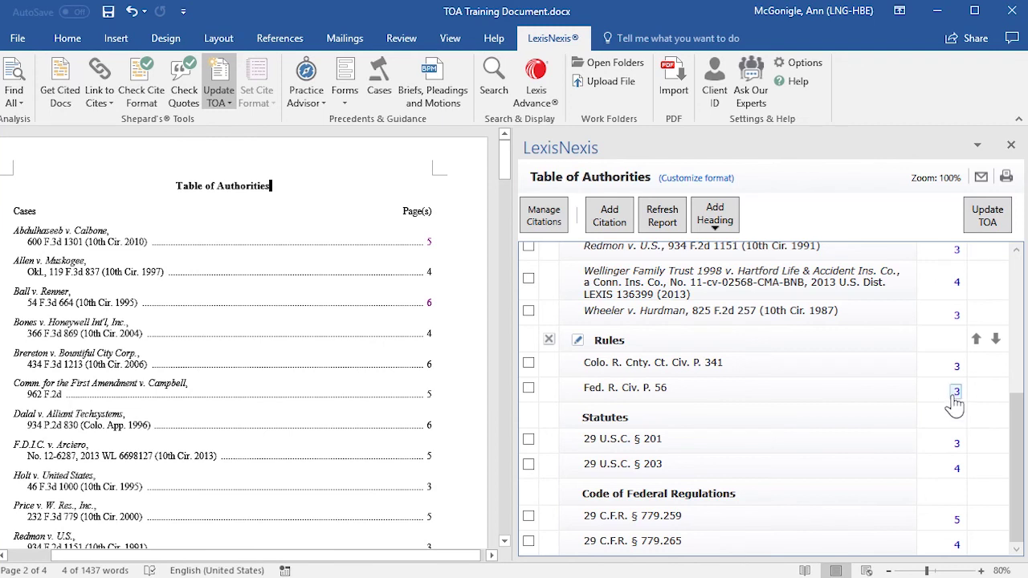
left_click(1004, 229)
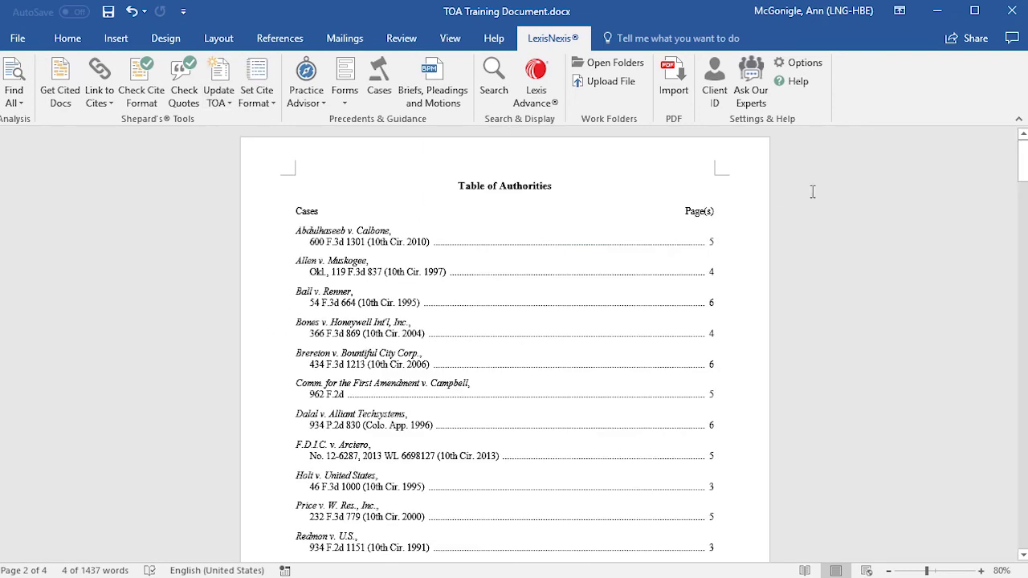
Step: Review the refreshed table ordered Cases, Rules, Statutes, Code of Federal Regulations with page numbers
left_click_drag(1023, 168, 655, 166)
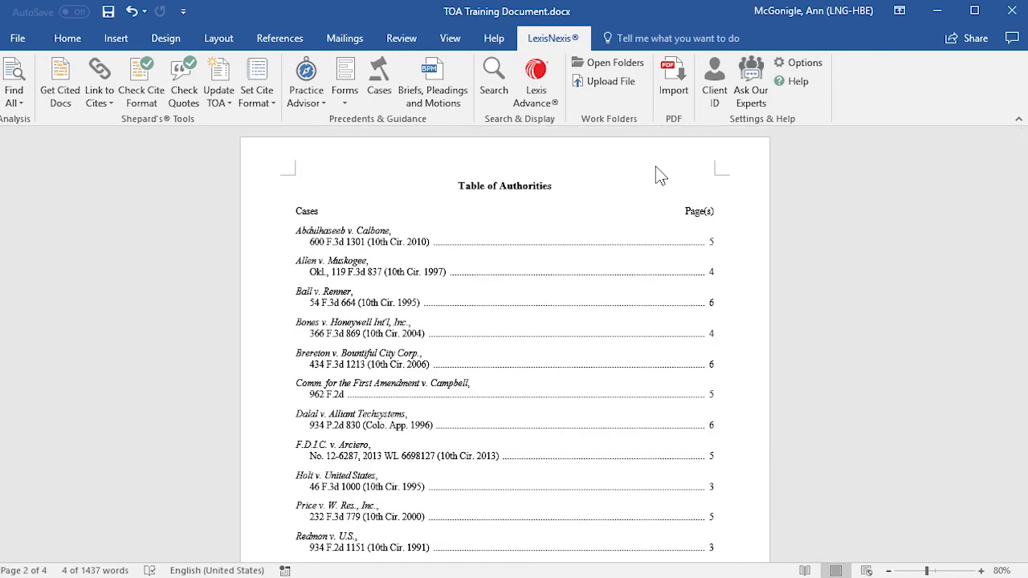